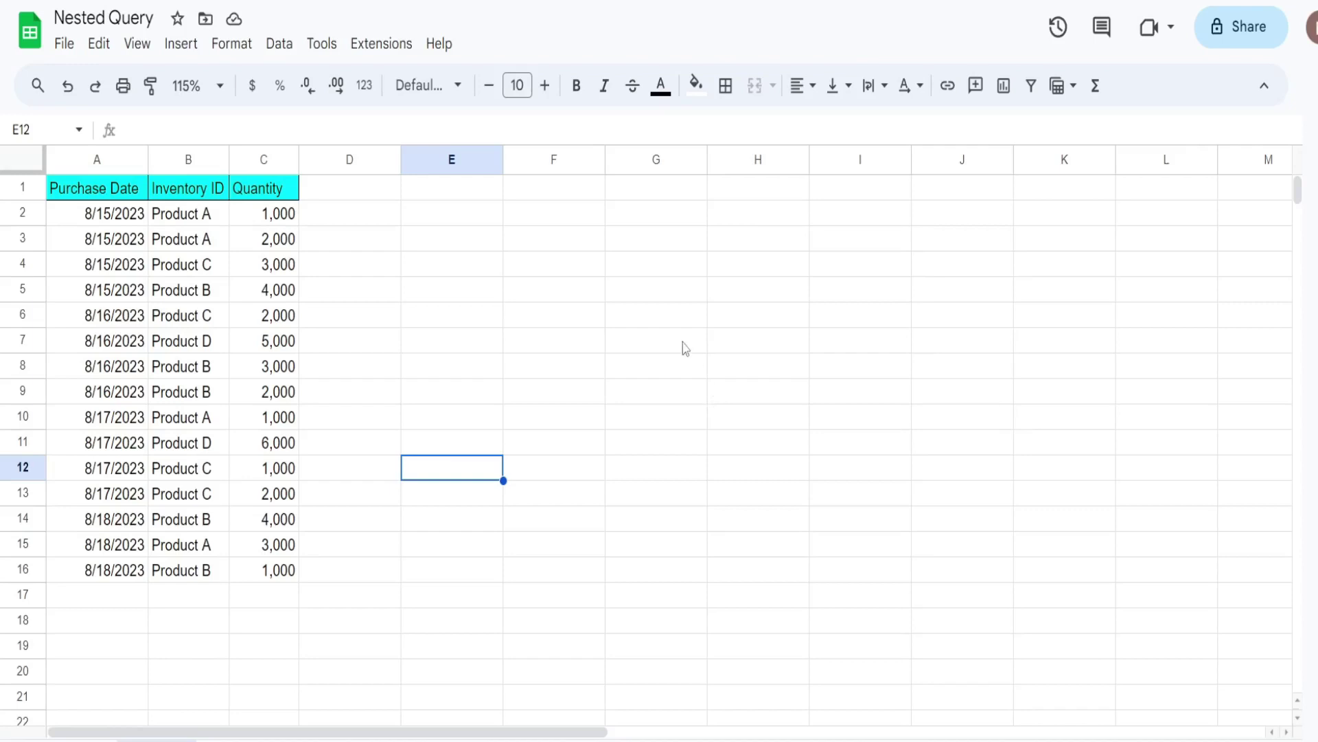
Walk through the table's Purchase Date, Inventory ID and Quantity columns, e.g. Product A with 2,000
click(120, 169)
click(179, 160)
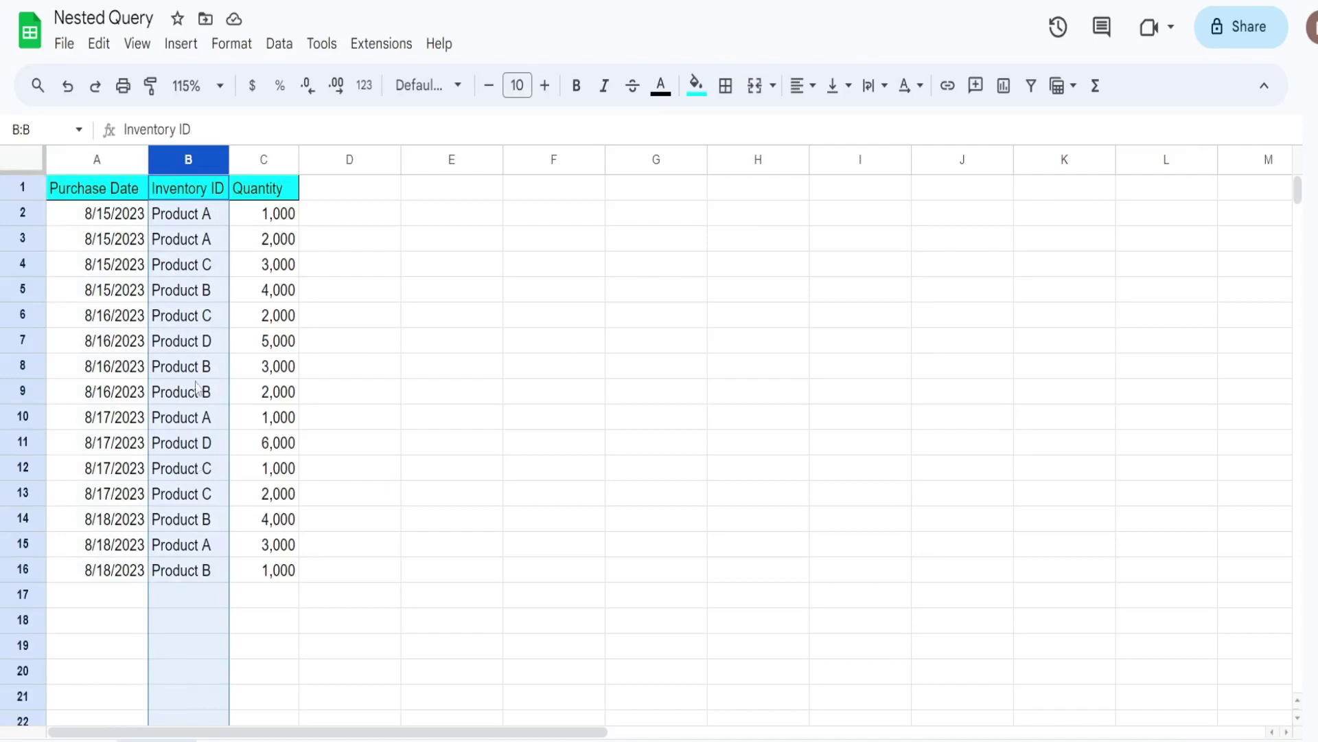
drag(213, 239, 200, 495)
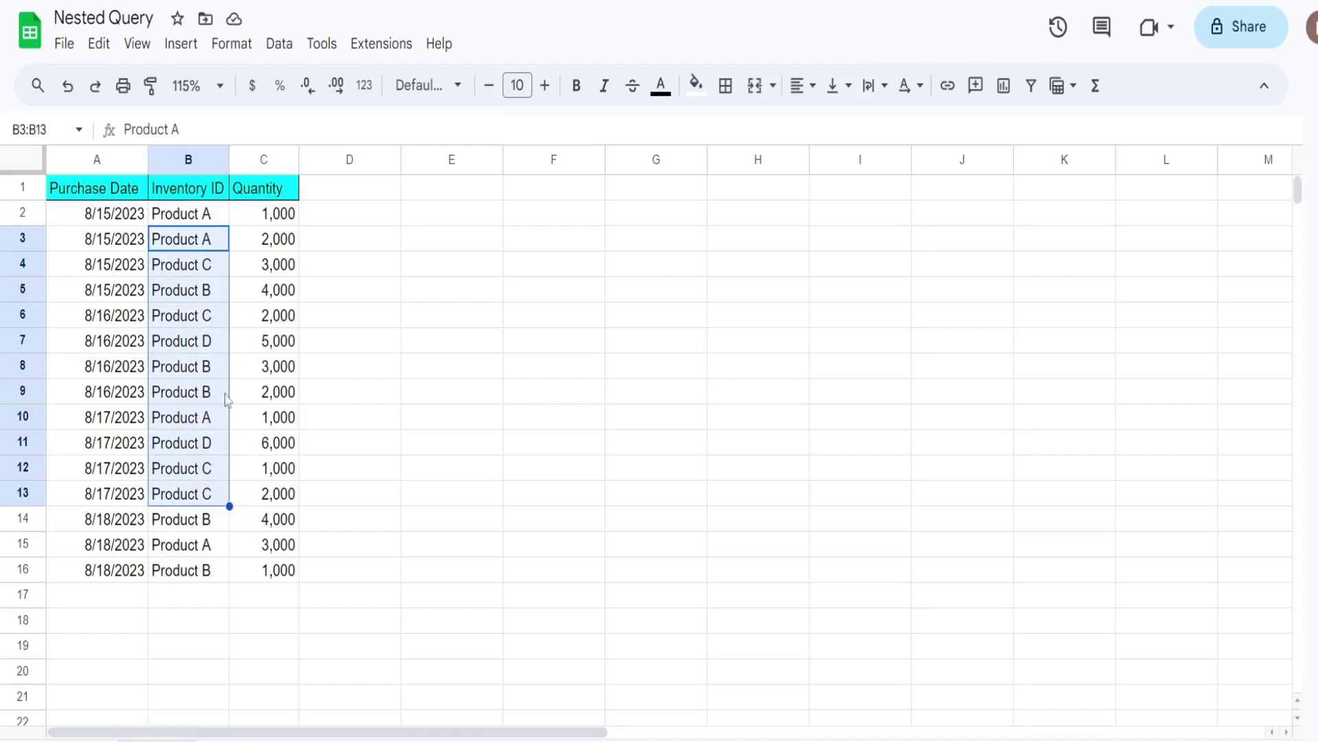
click(263, 159)
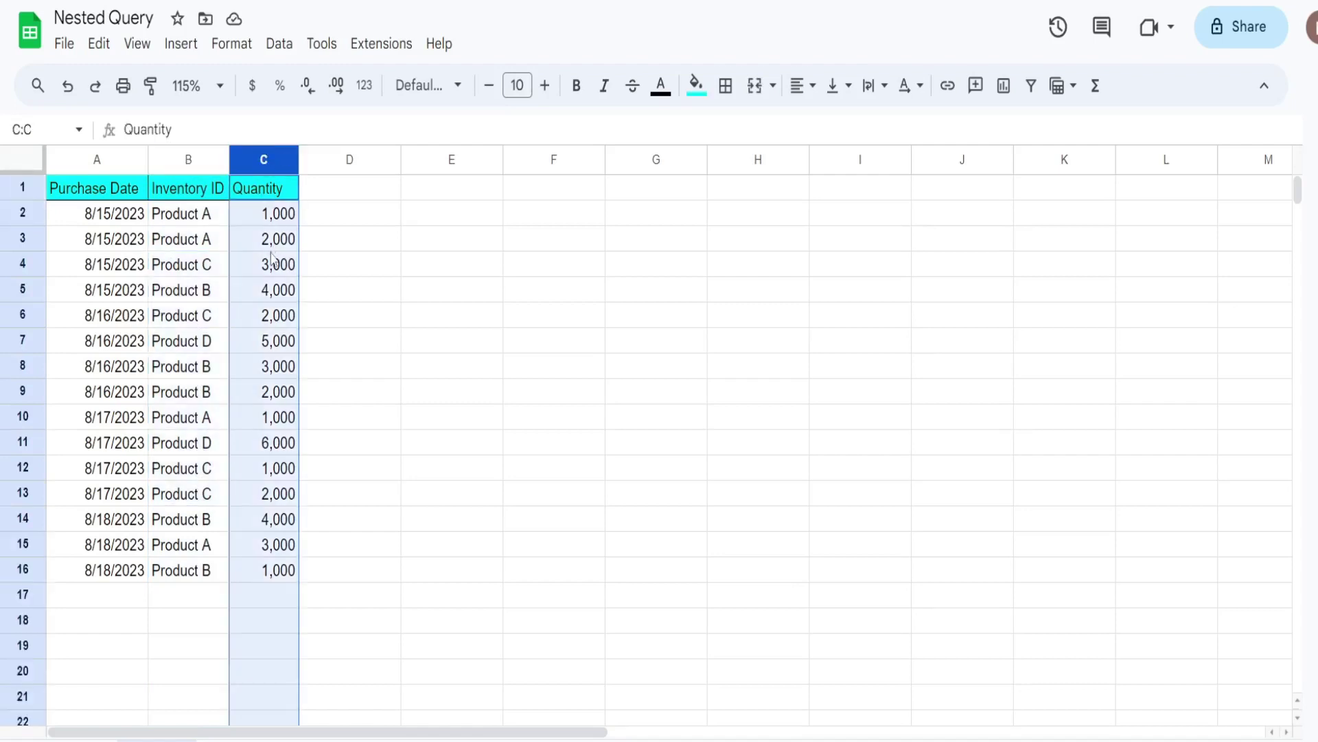
click(473, 249)
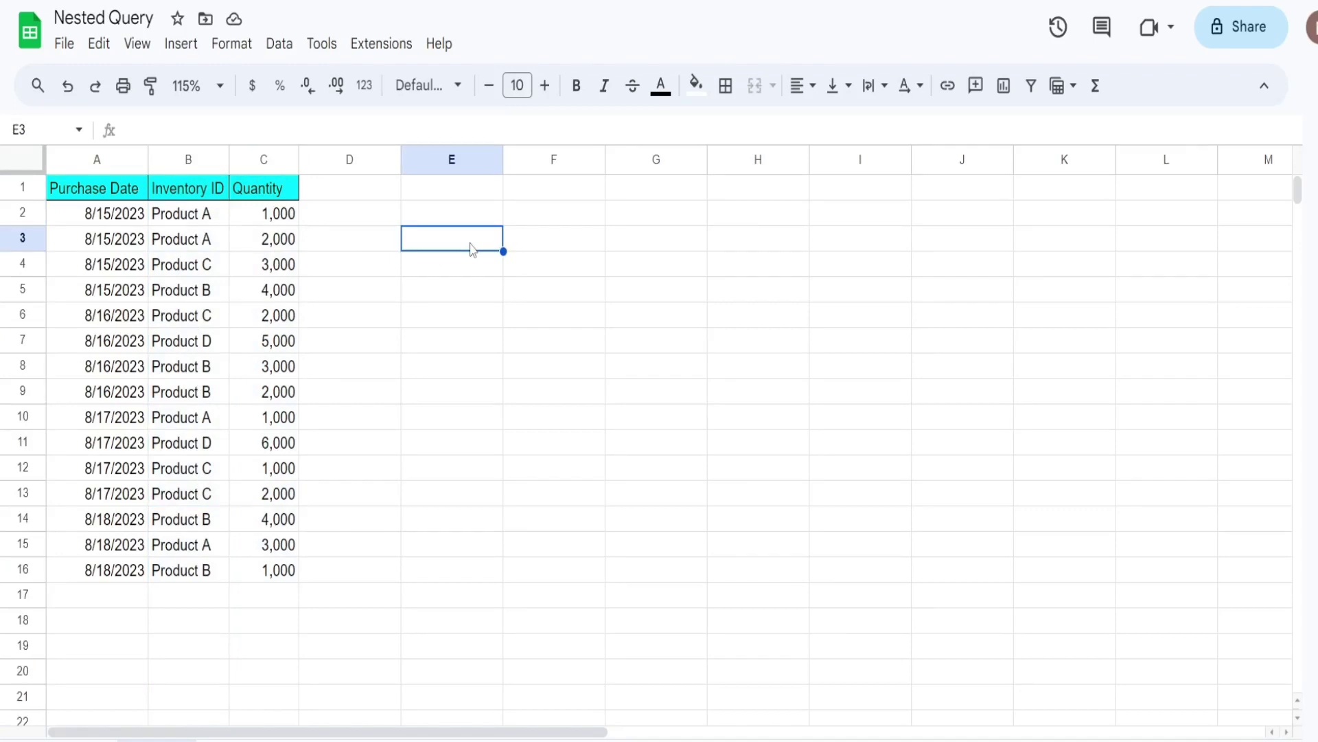
click(203, 239)
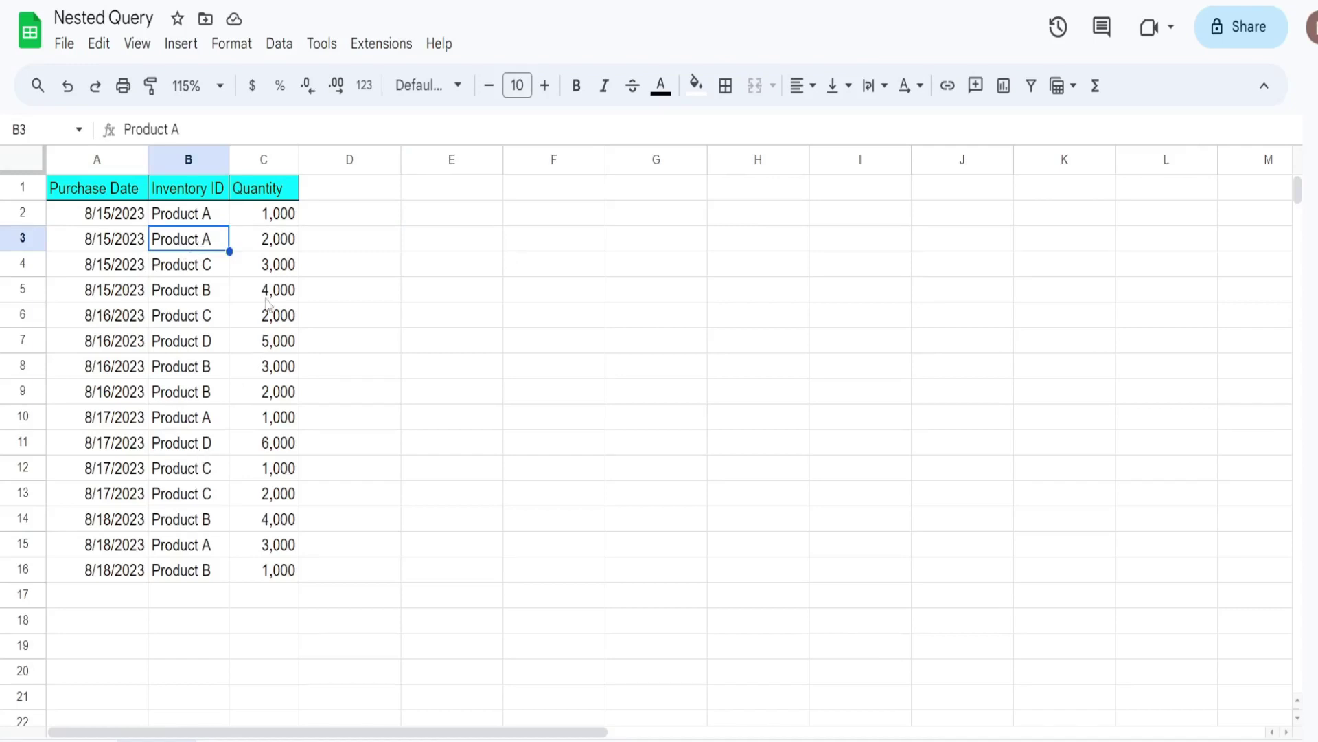
click(266, 248)
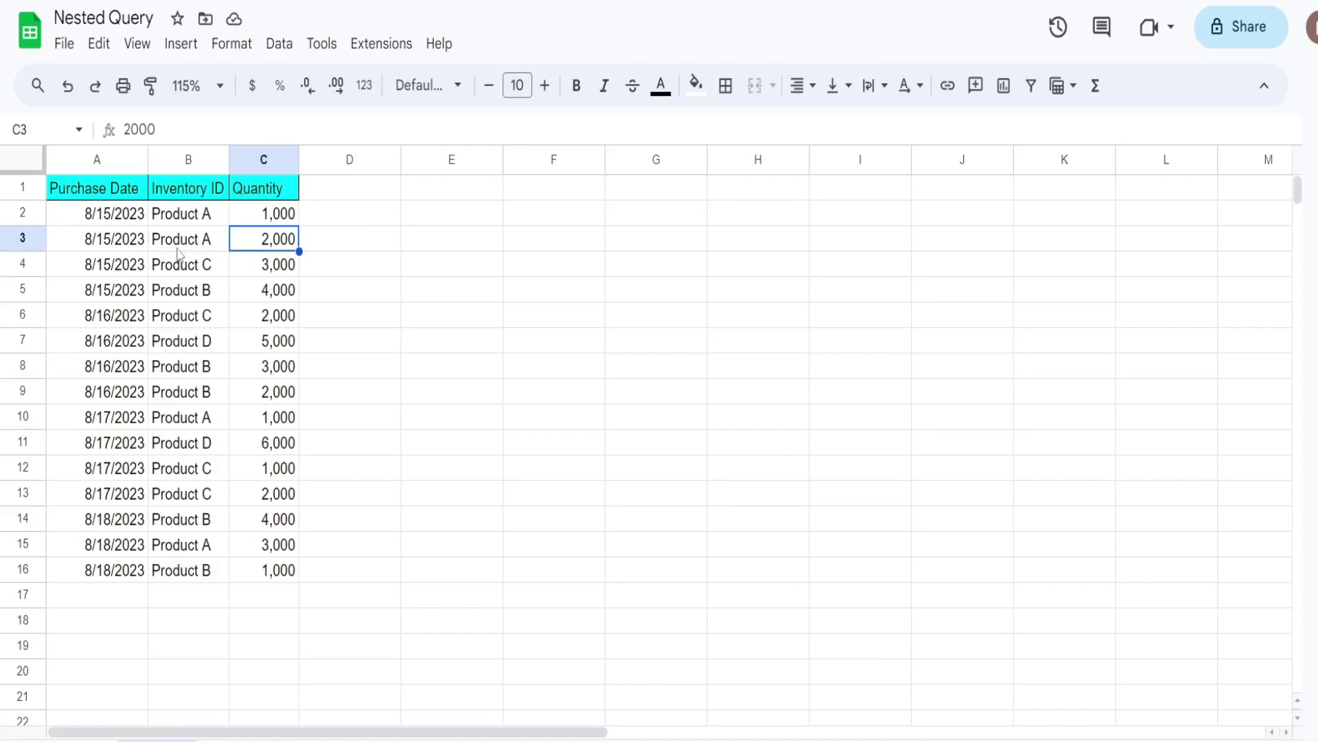
drag(177, 247, 272, 250)
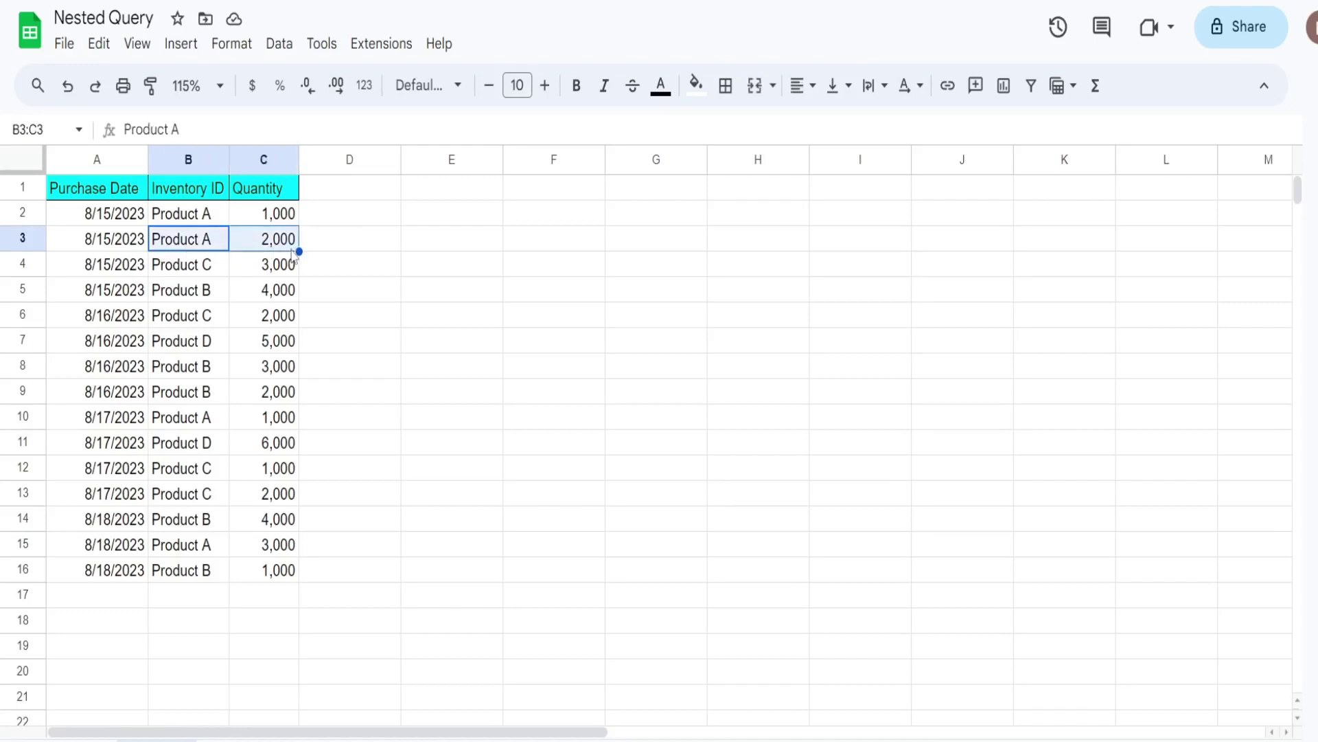
click(444, 213)
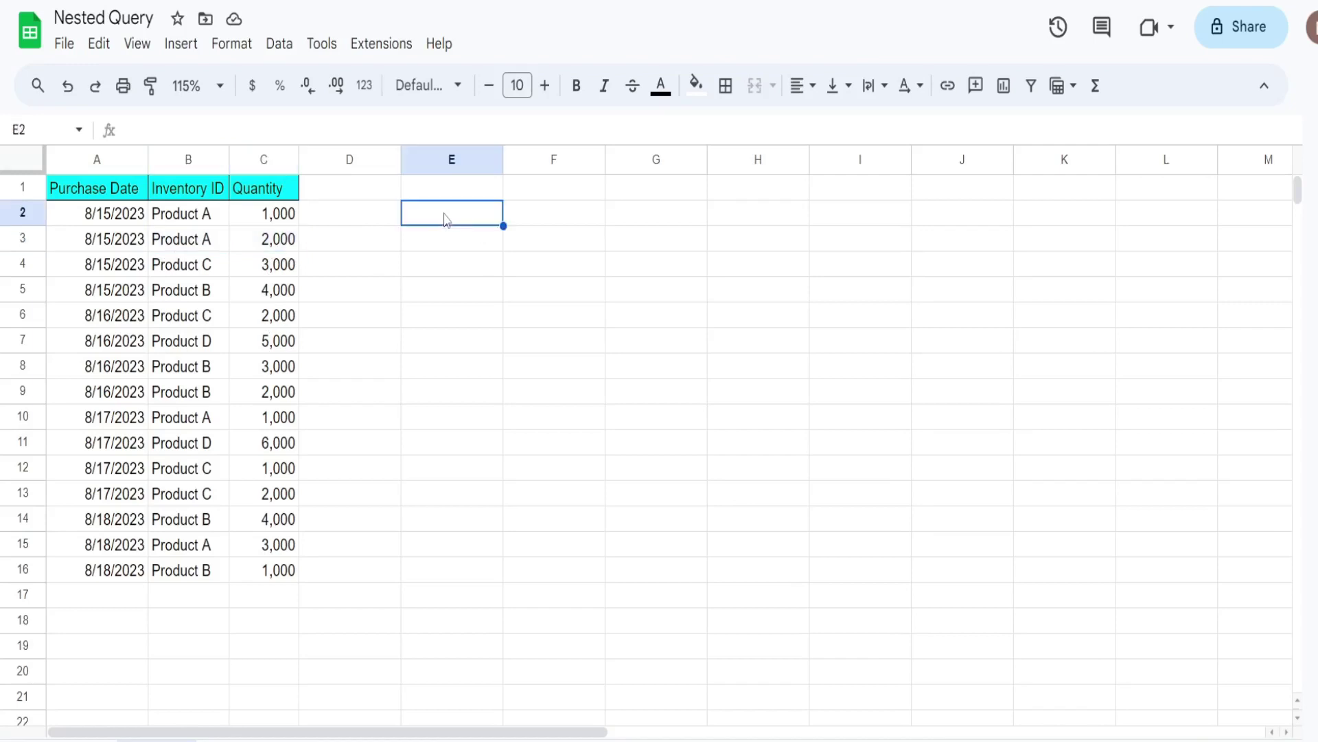
click(208, 241)
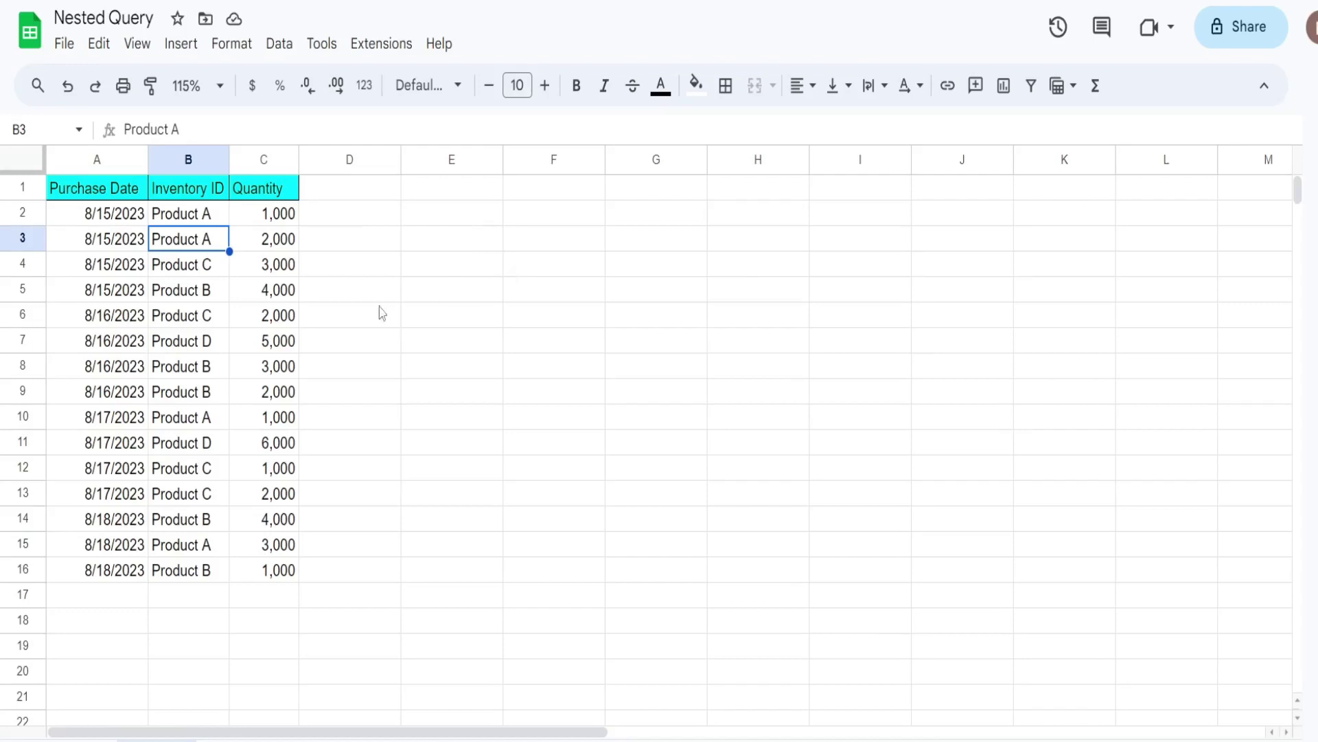
click(197, 293)
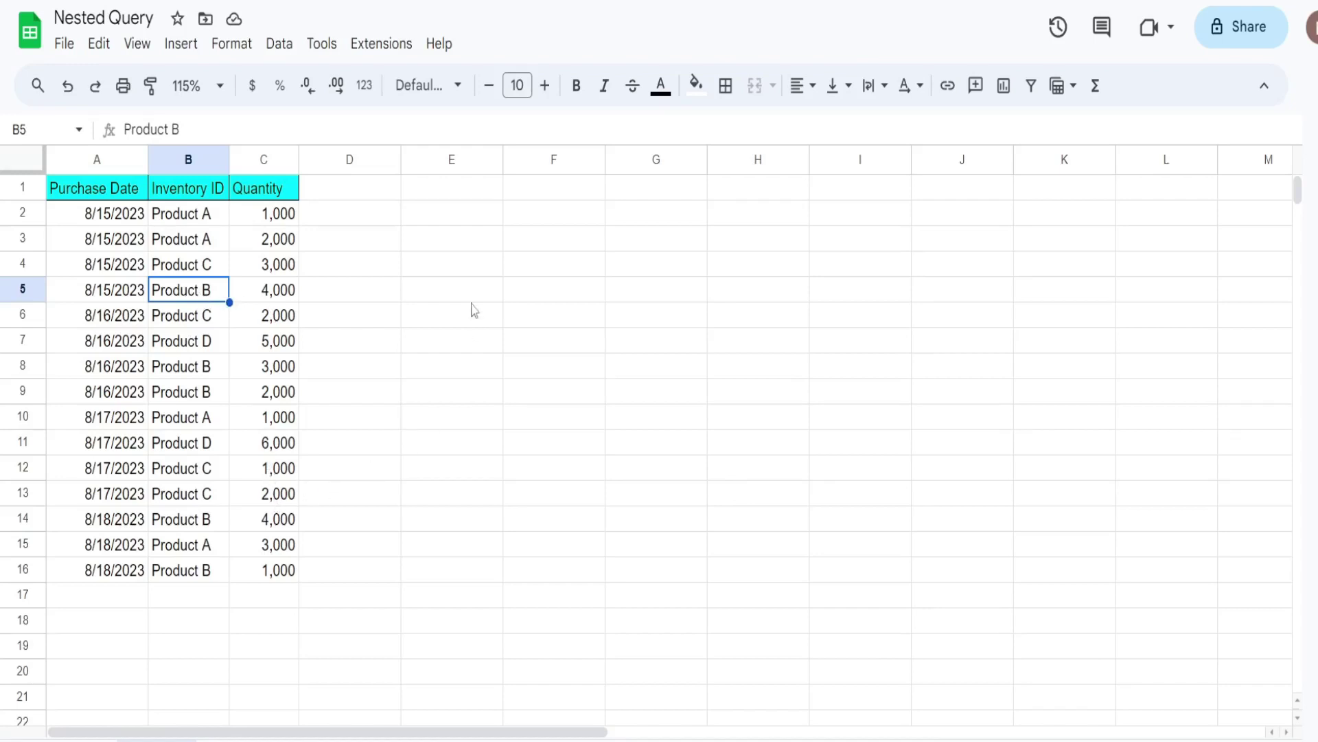
In E2, enter =QUERY(A1:C16,"Select B, Sum(C) Group by B ",1)
click(474, 249)
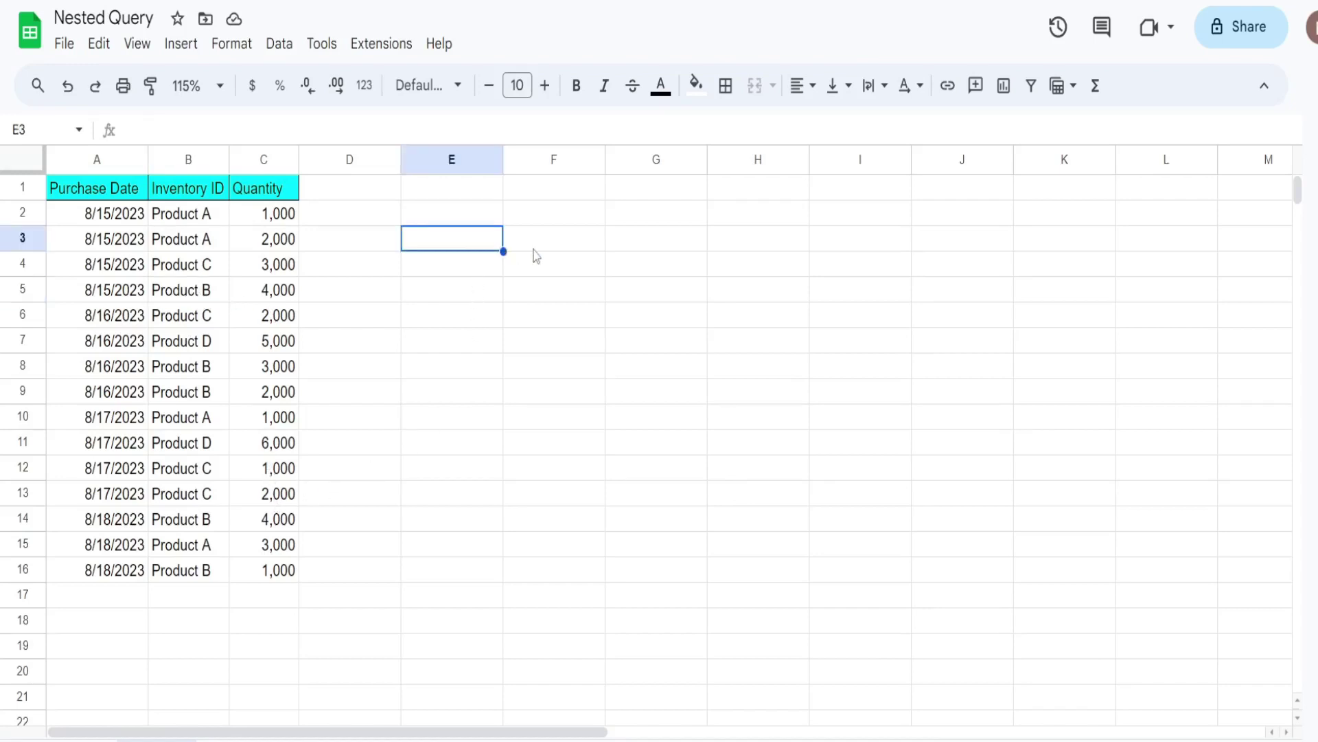
key(Up)
text(=Quer)
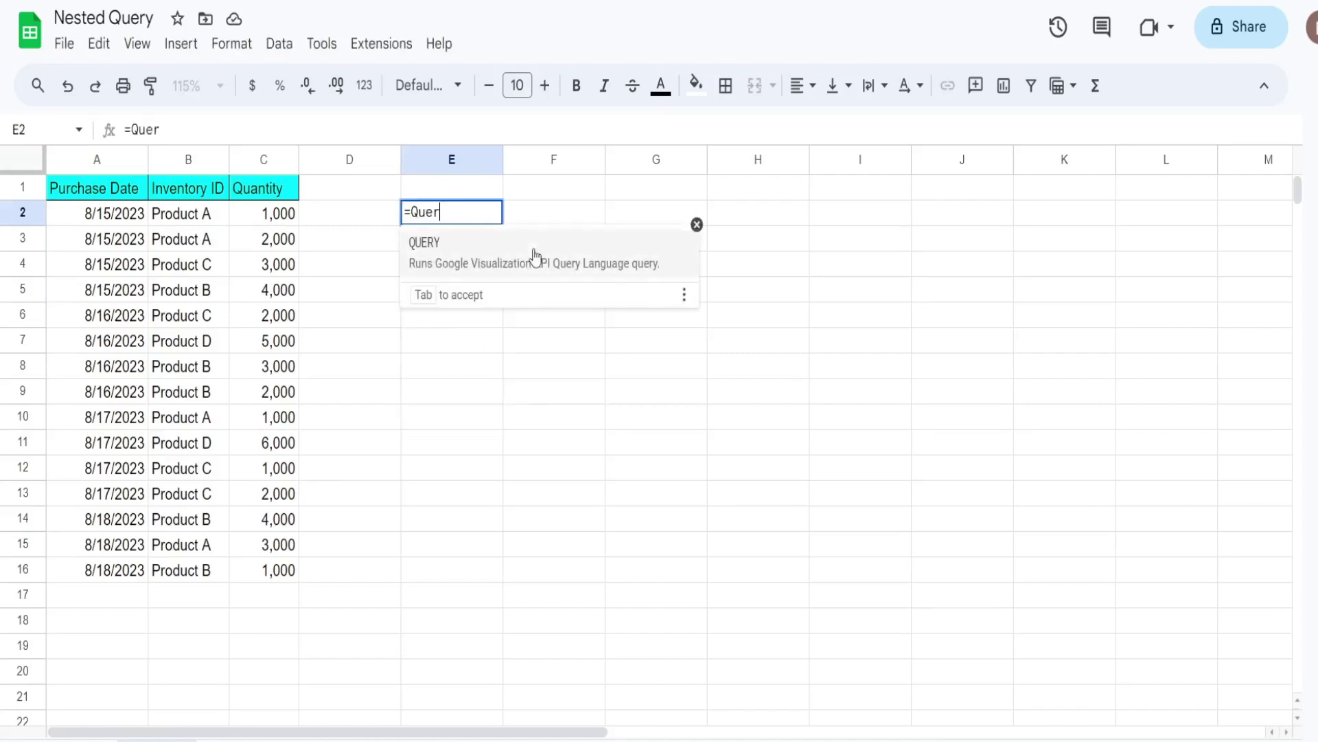
key(Tab)
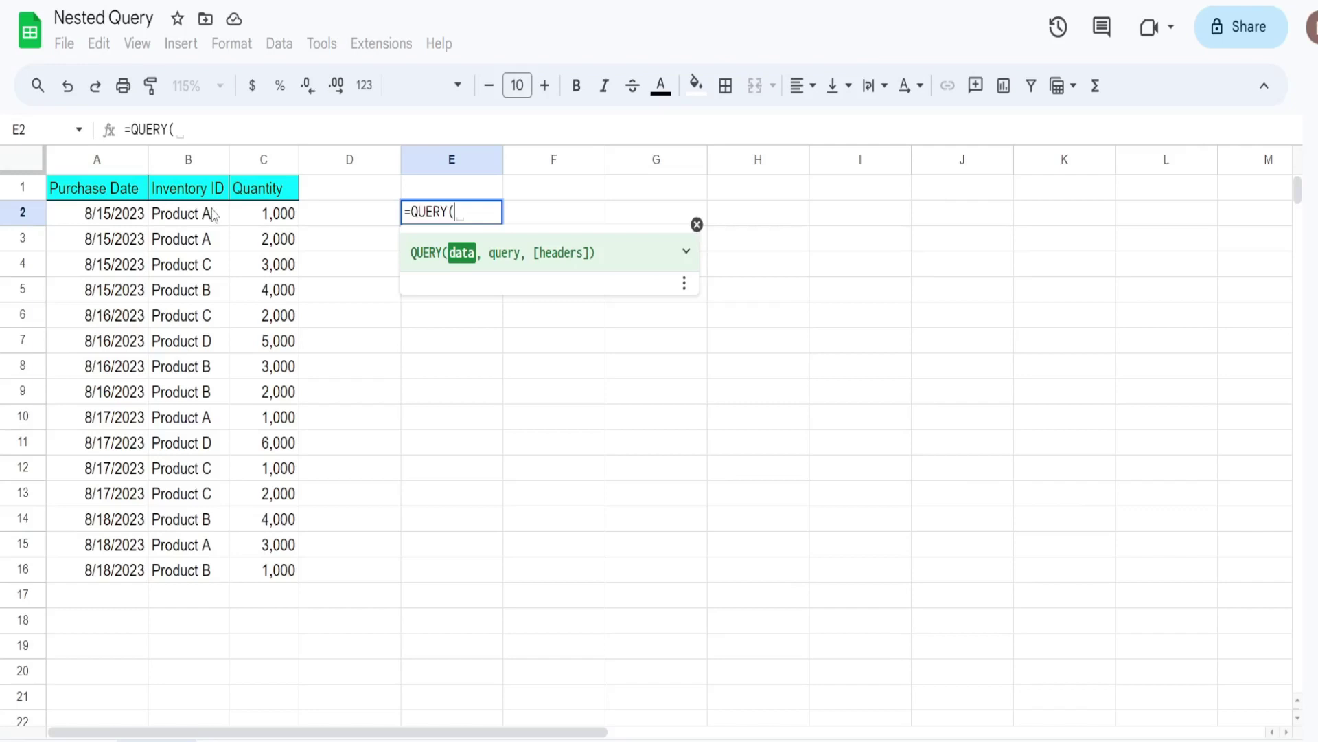
drag(94, 187, 289, 572)
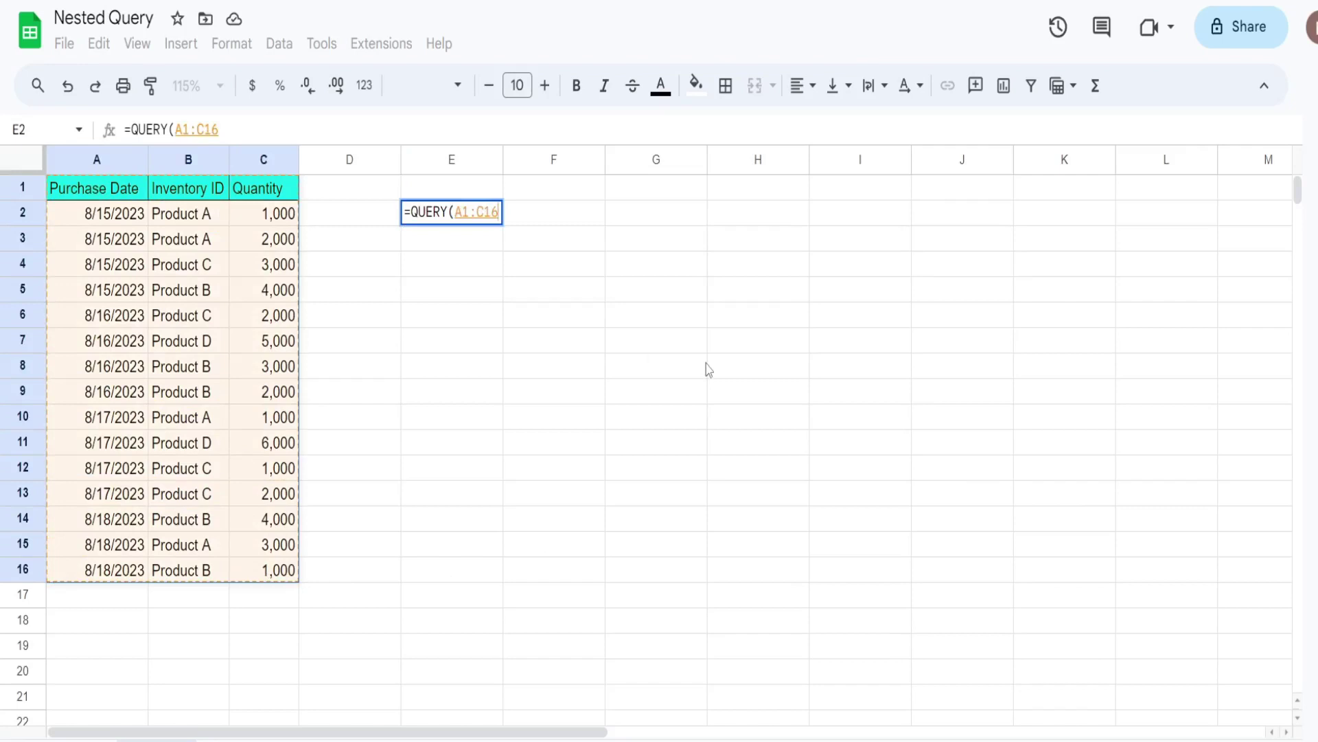
text(,)
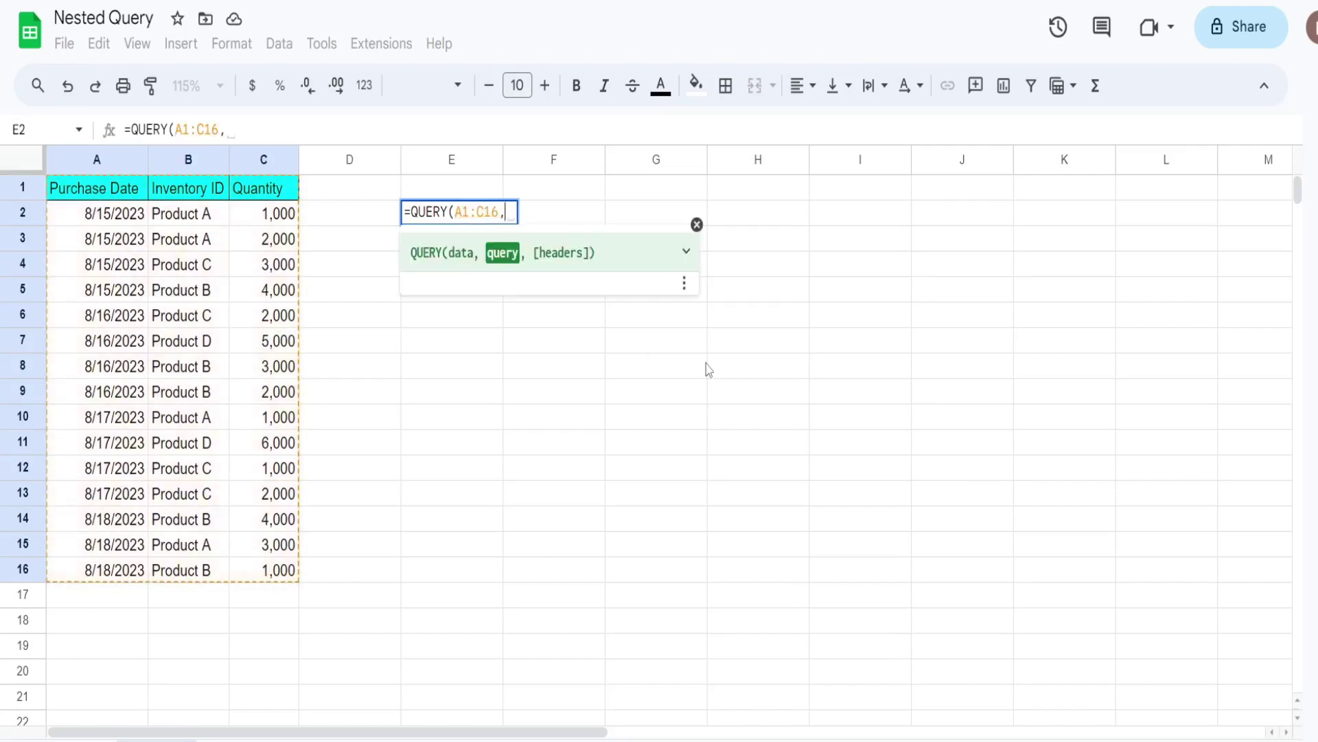
text("Select)
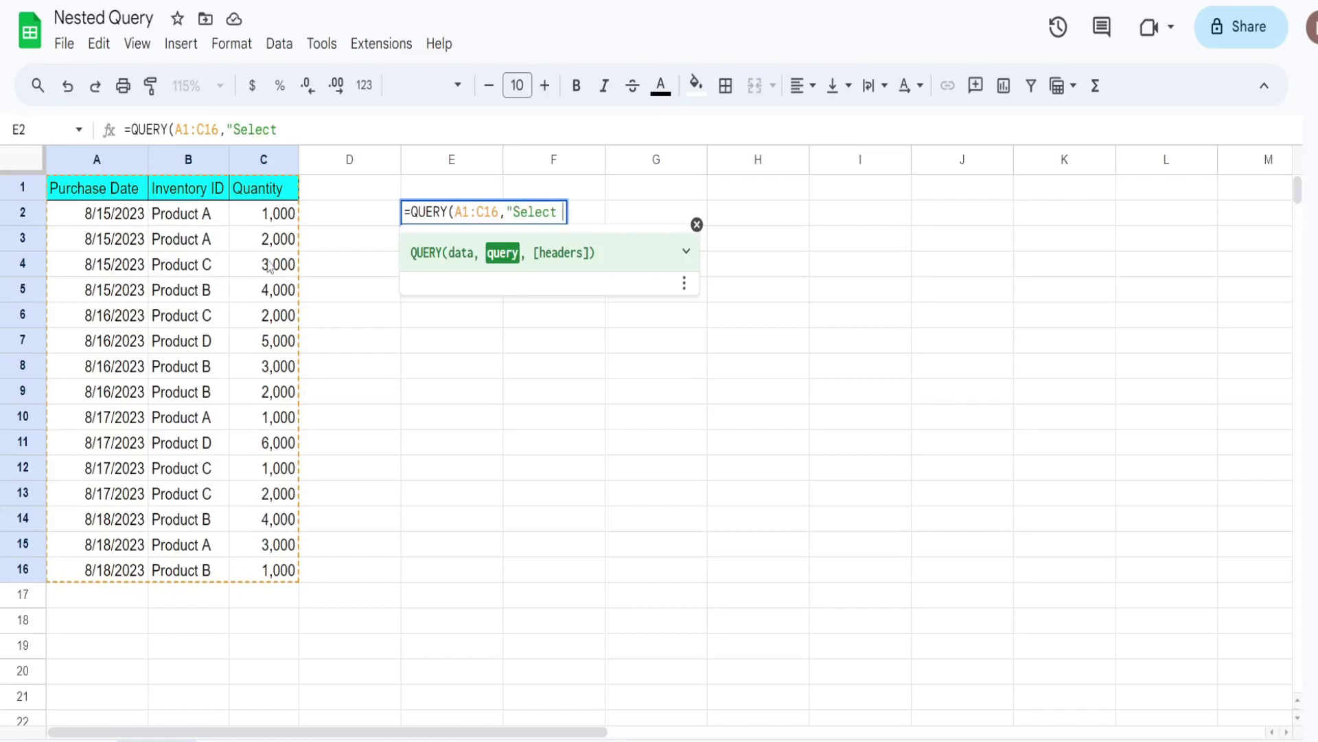
text(B, Sum(C)
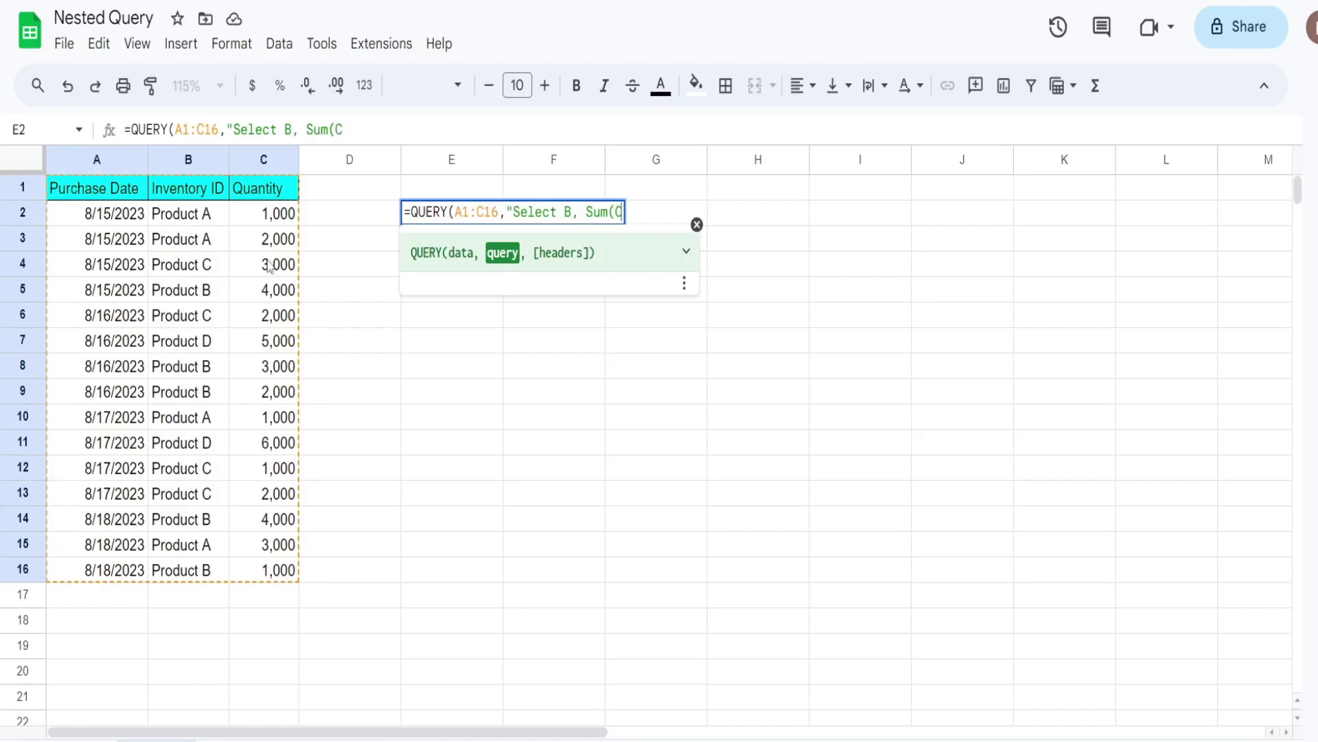
text() Gro)
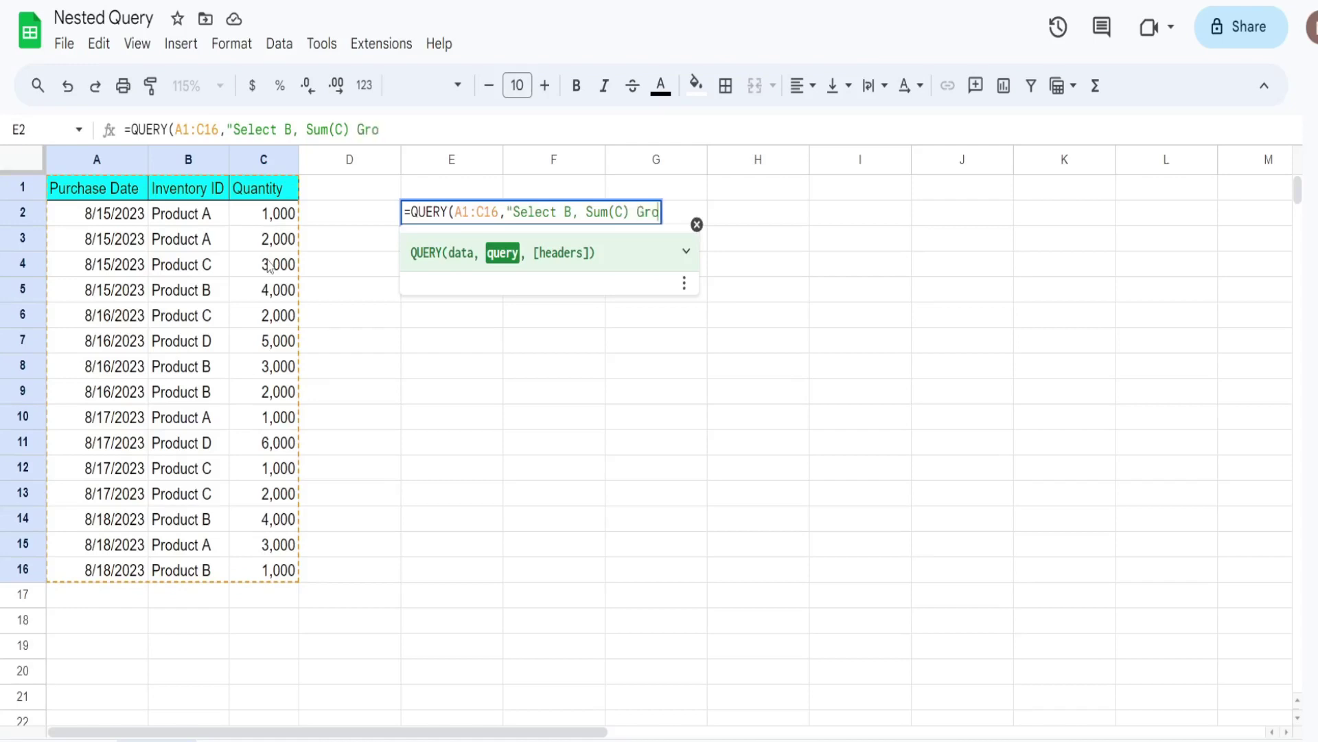
text(up by )
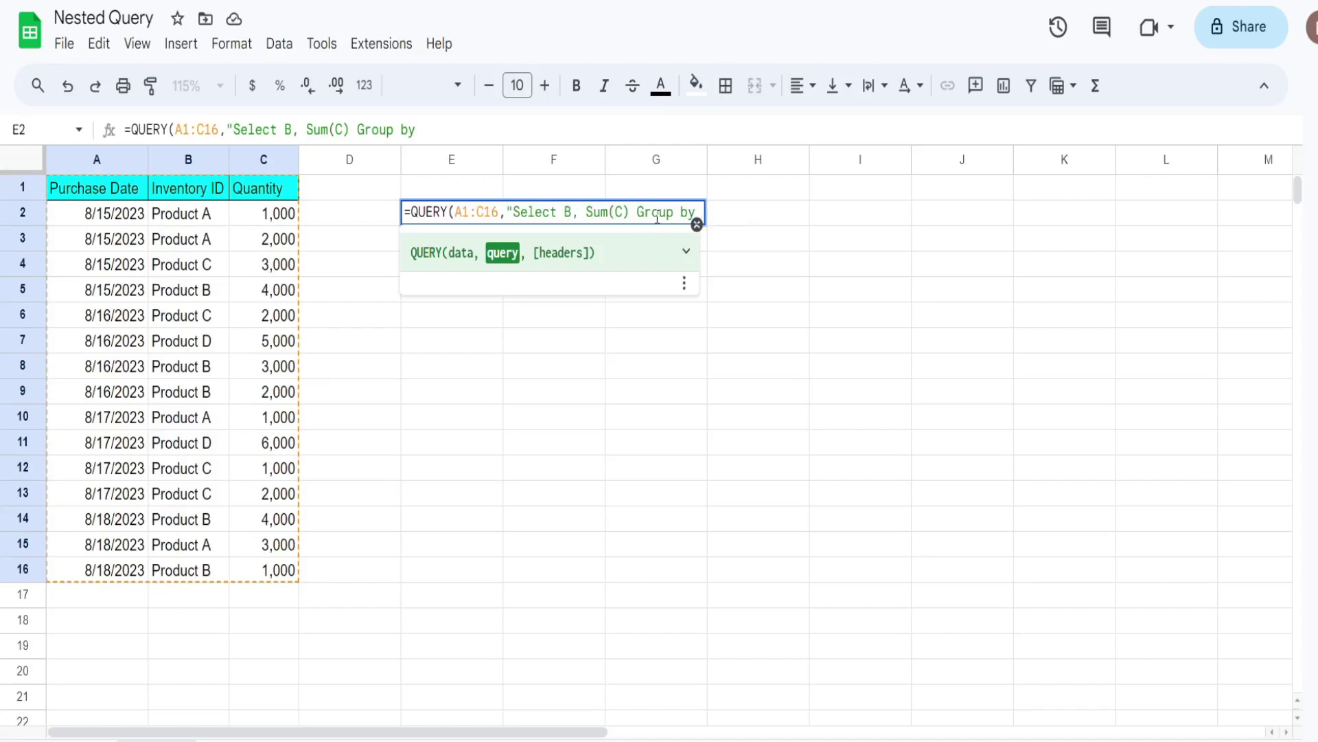
text(B)
text(", )
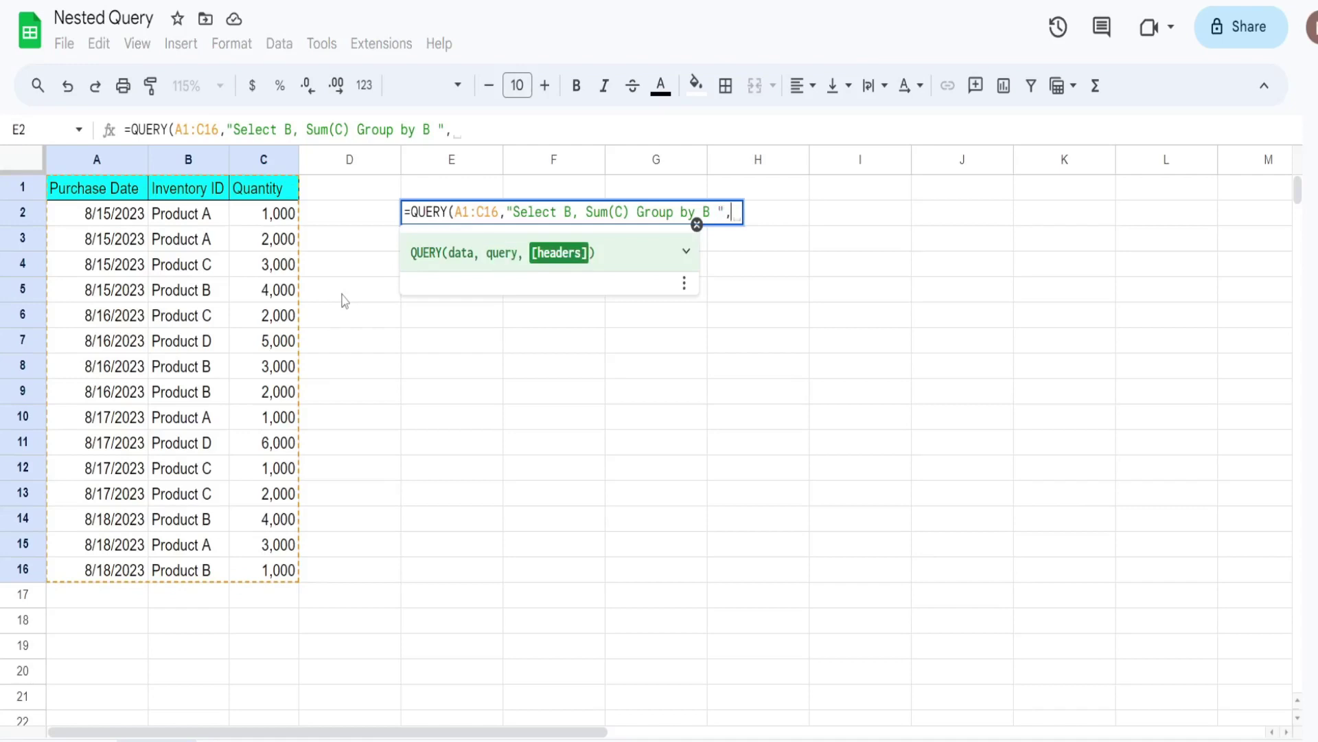
text(1)
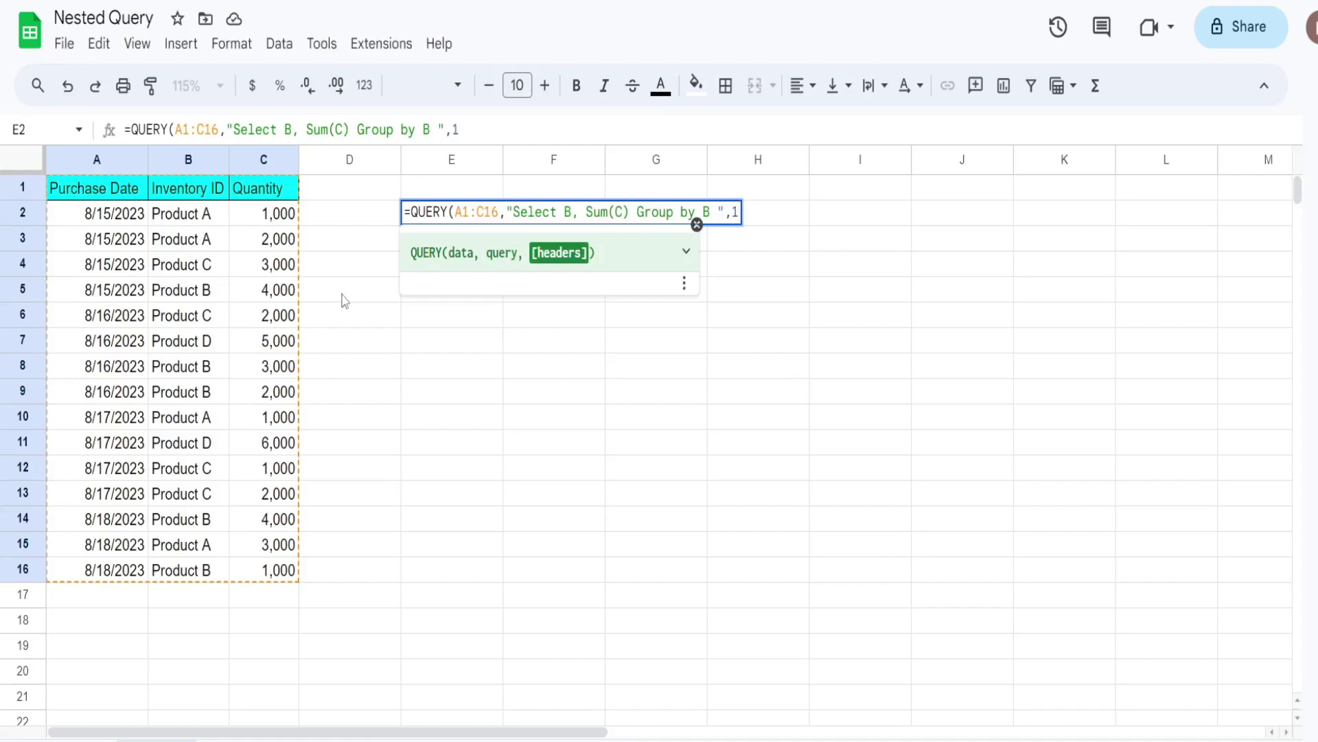
text())
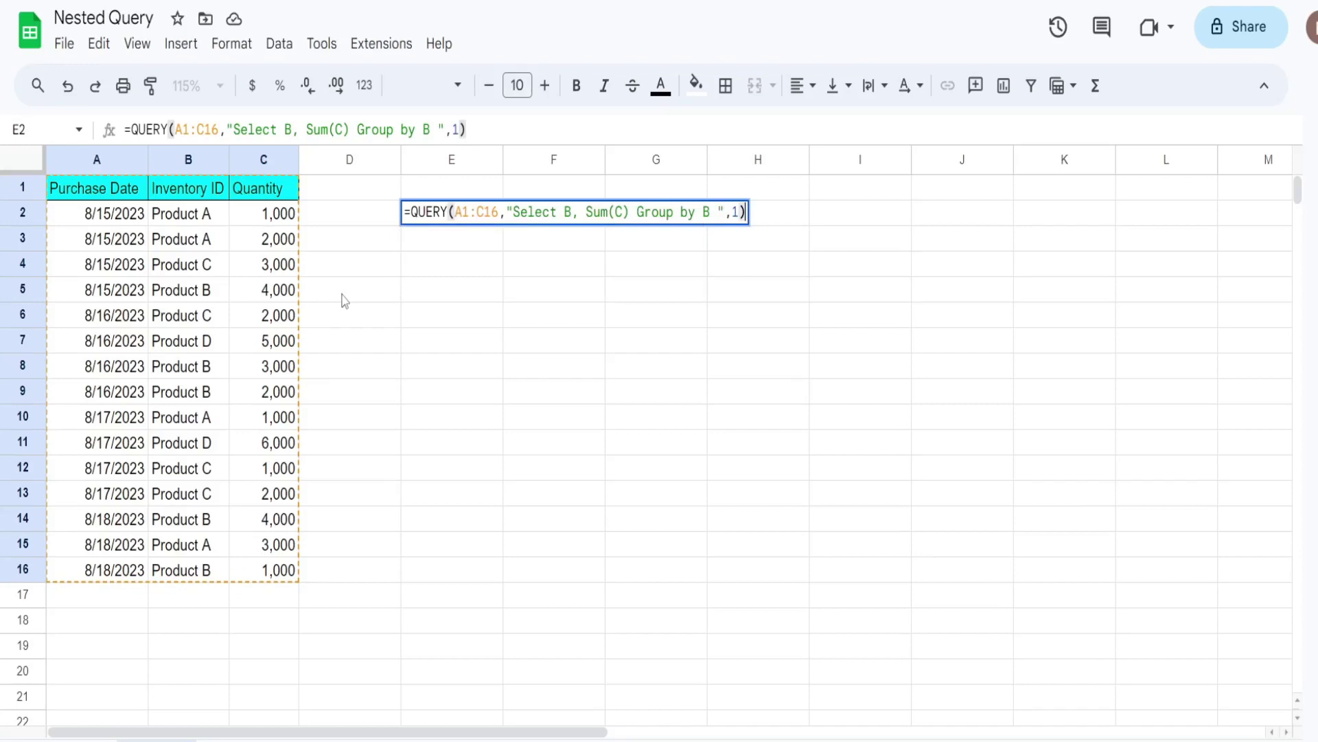
Commit the grouping QUERY, then reopen E2's formula with the caret after the equals sign
key(Return)
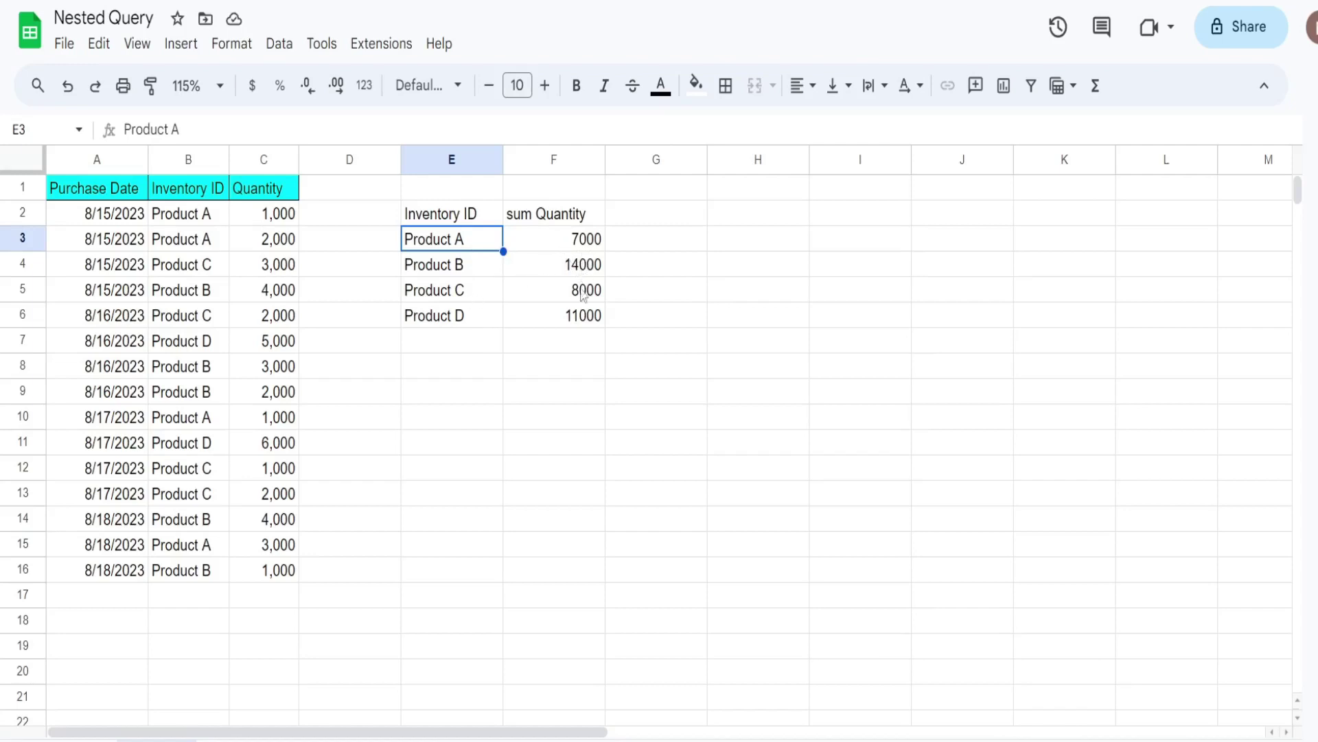
click(472, 213)
double_click(491, 221)
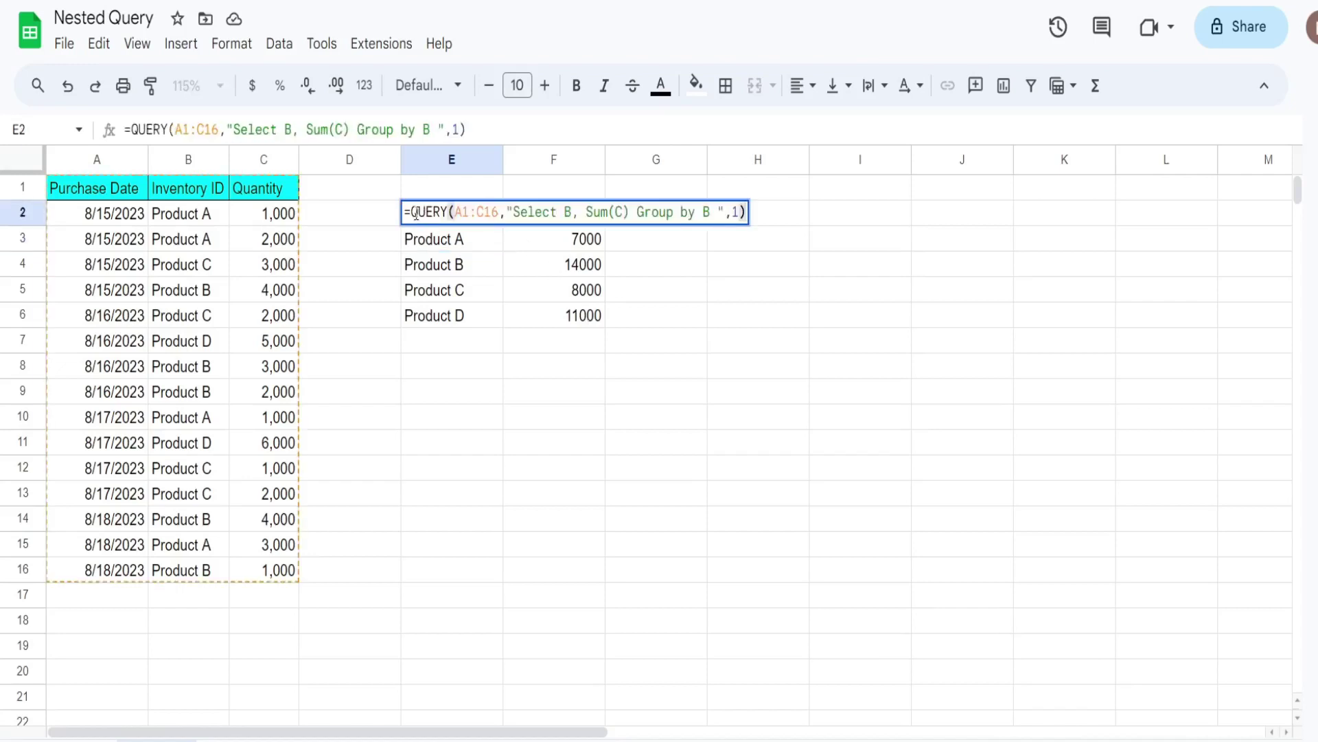
click(415, 212)
Wrap the grouping QUERY in an outer QUERY: "Select Col1,Col2 Where Col2 < 10000", header 1
text(Quer)
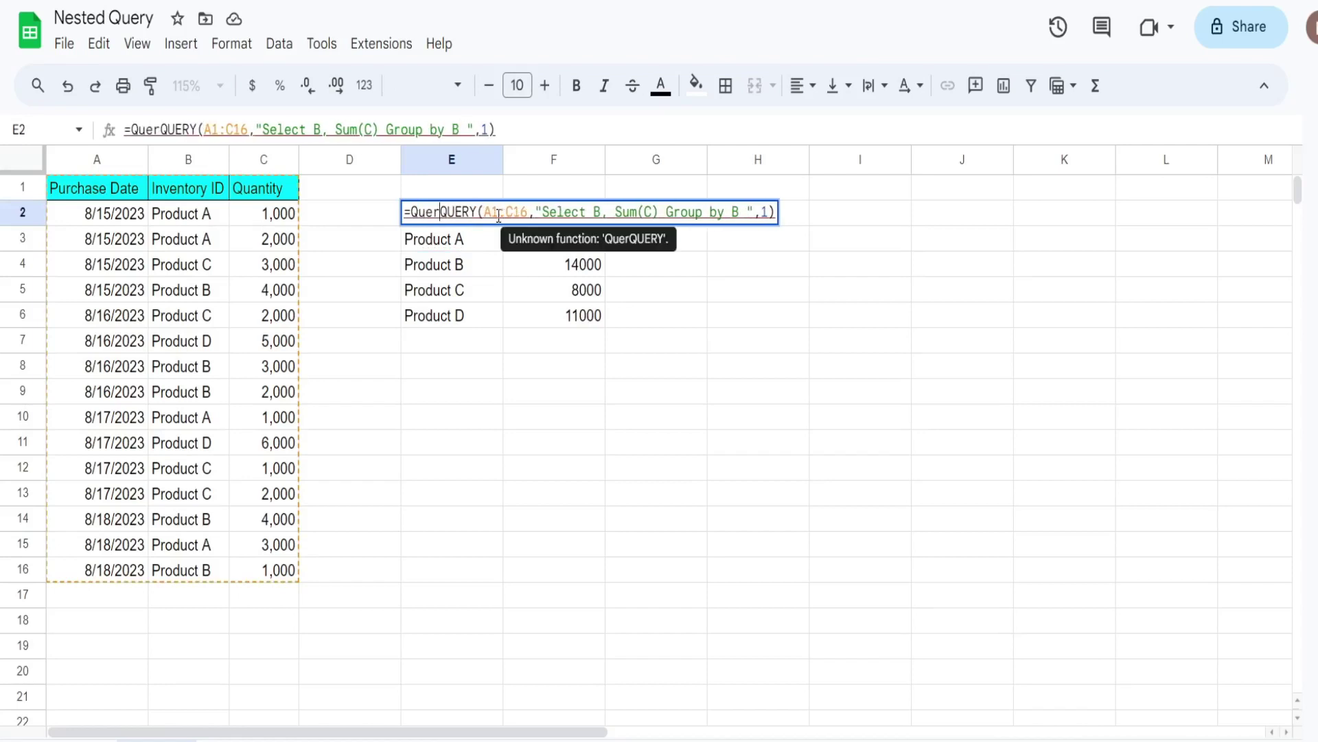
text(y()
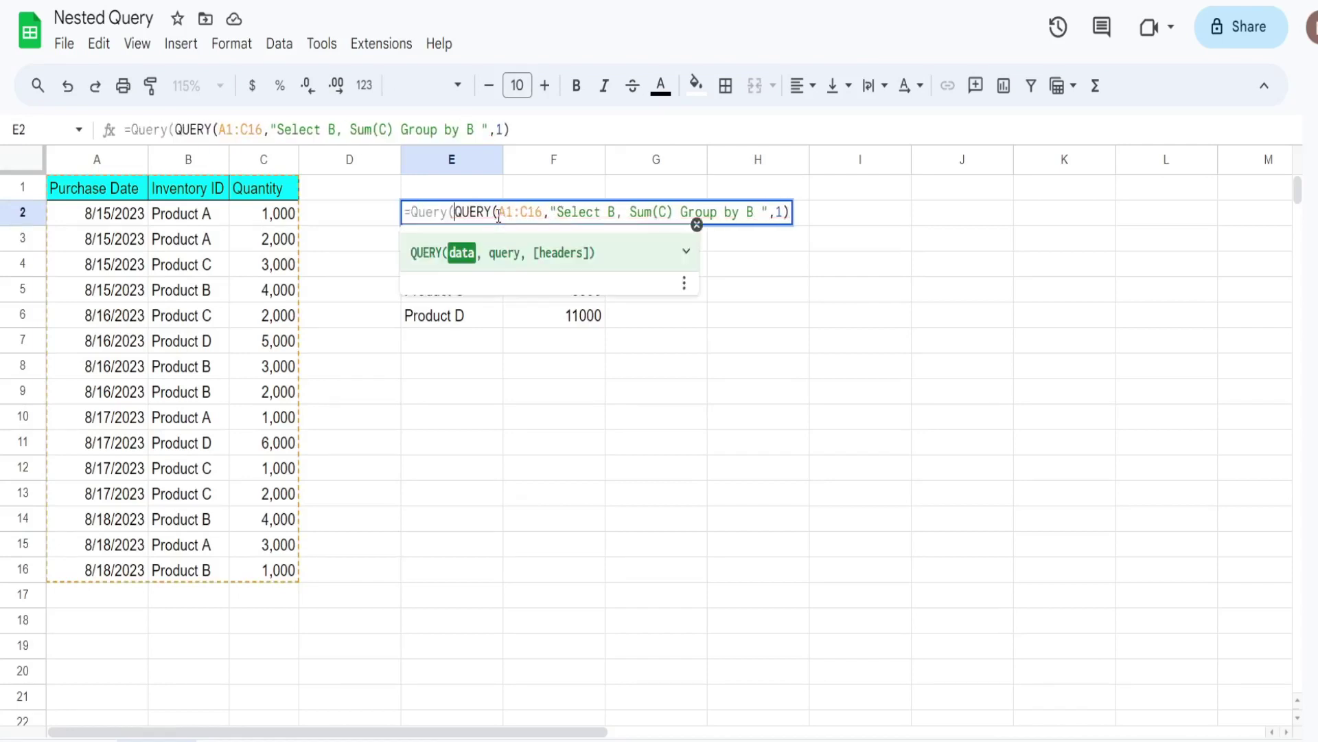
click(789, 213)
drag(790, 213, 444, 210)
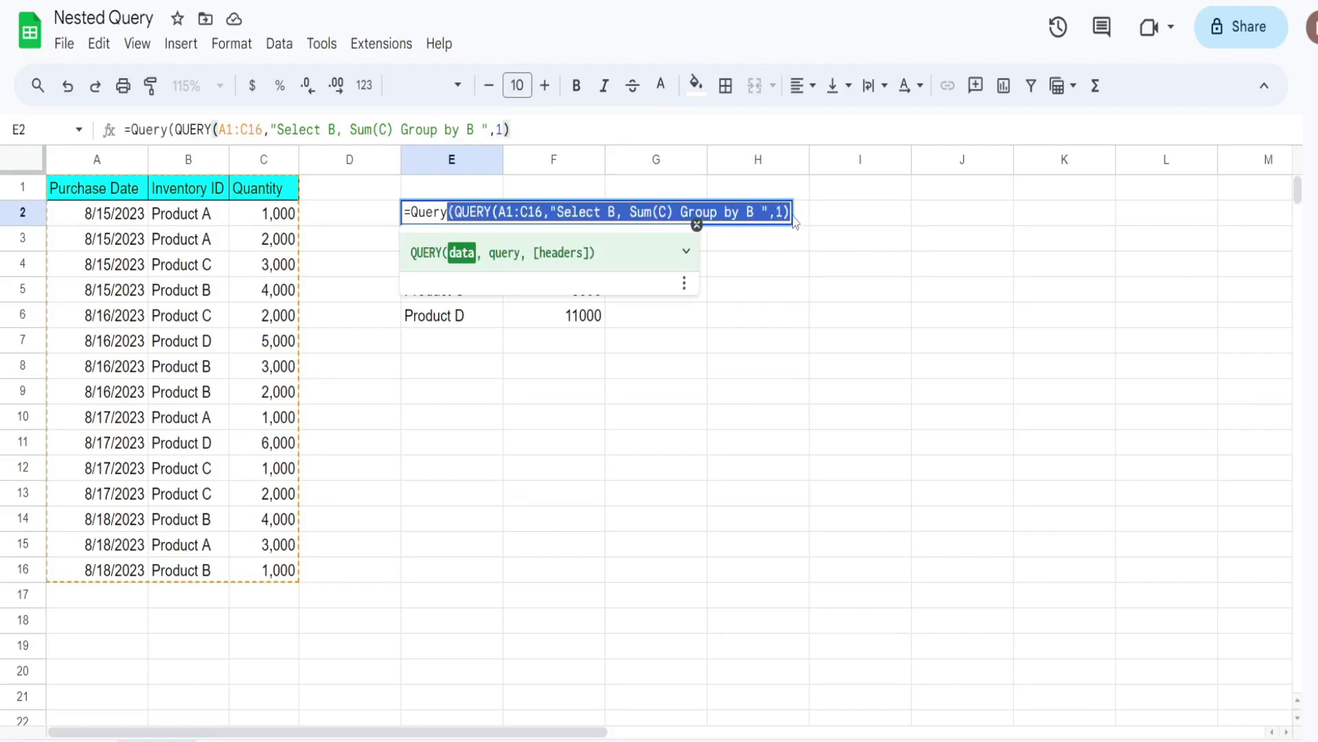
key(Right)
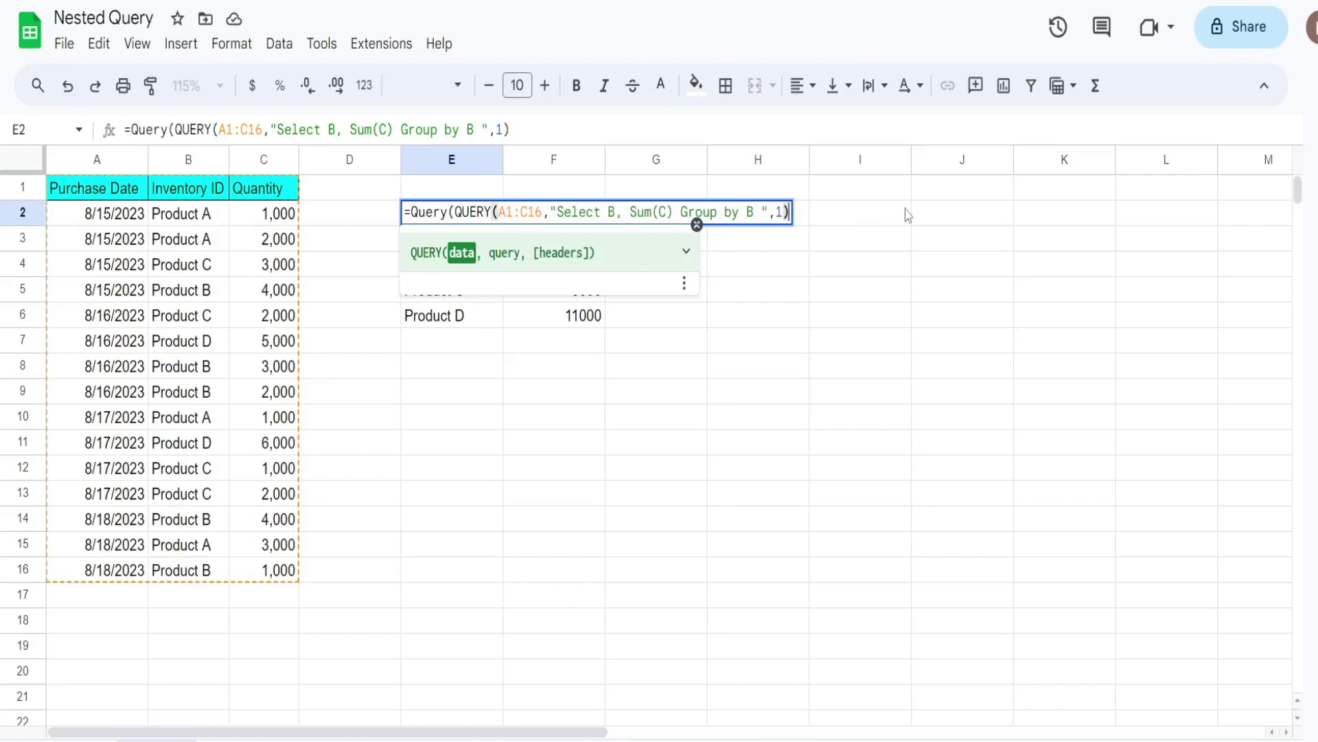
text(,)
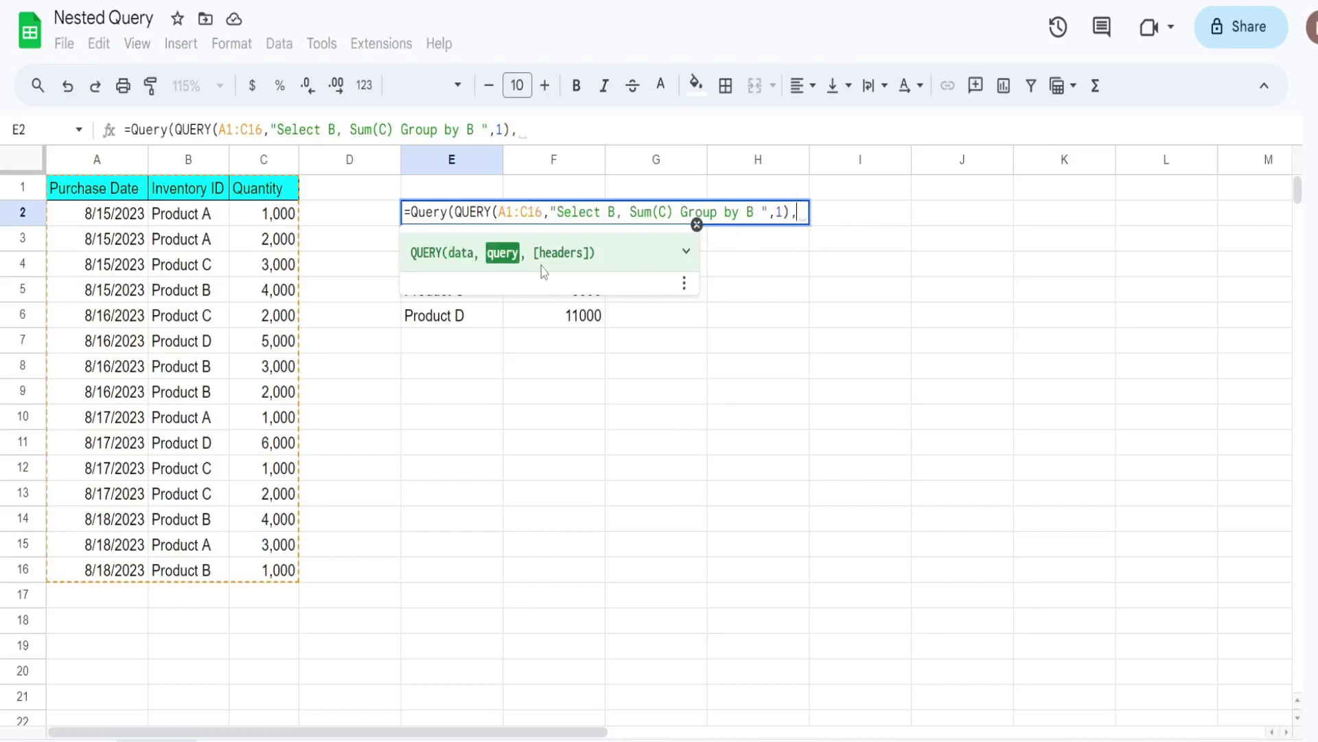
text(")
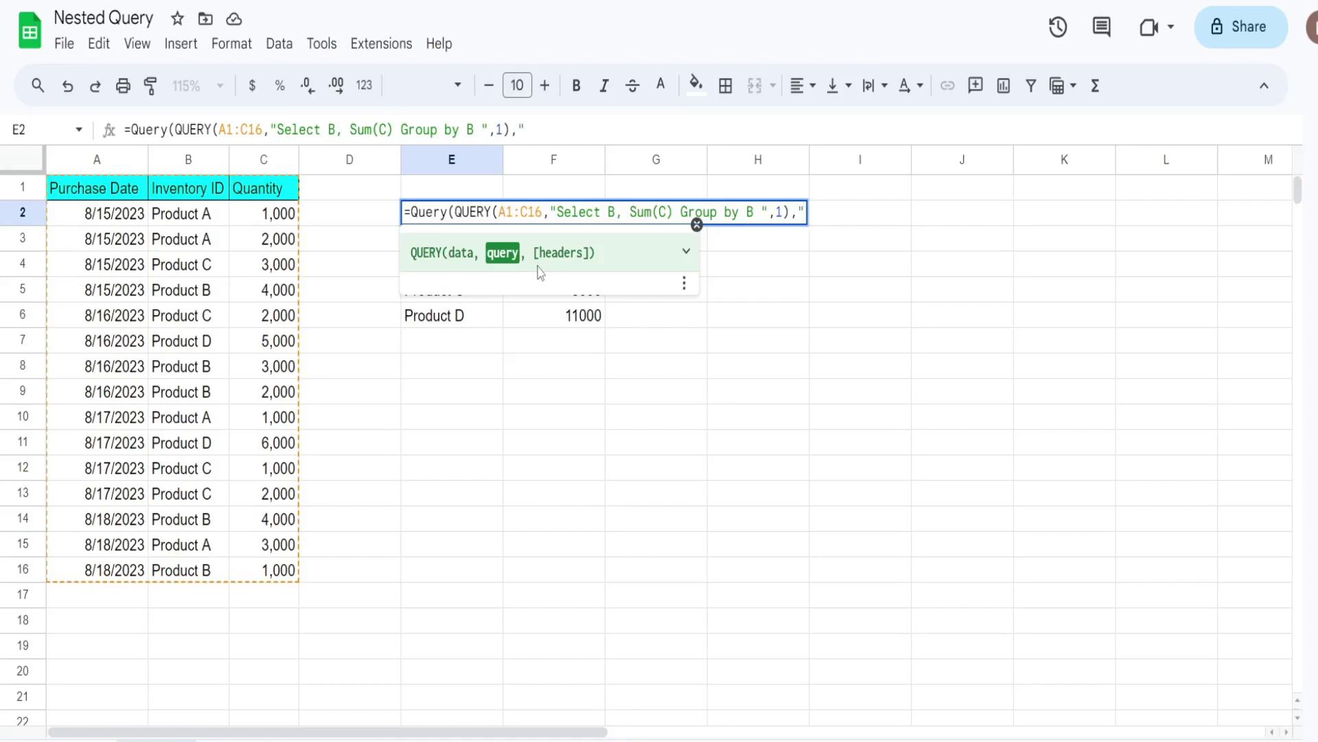
text(Select)
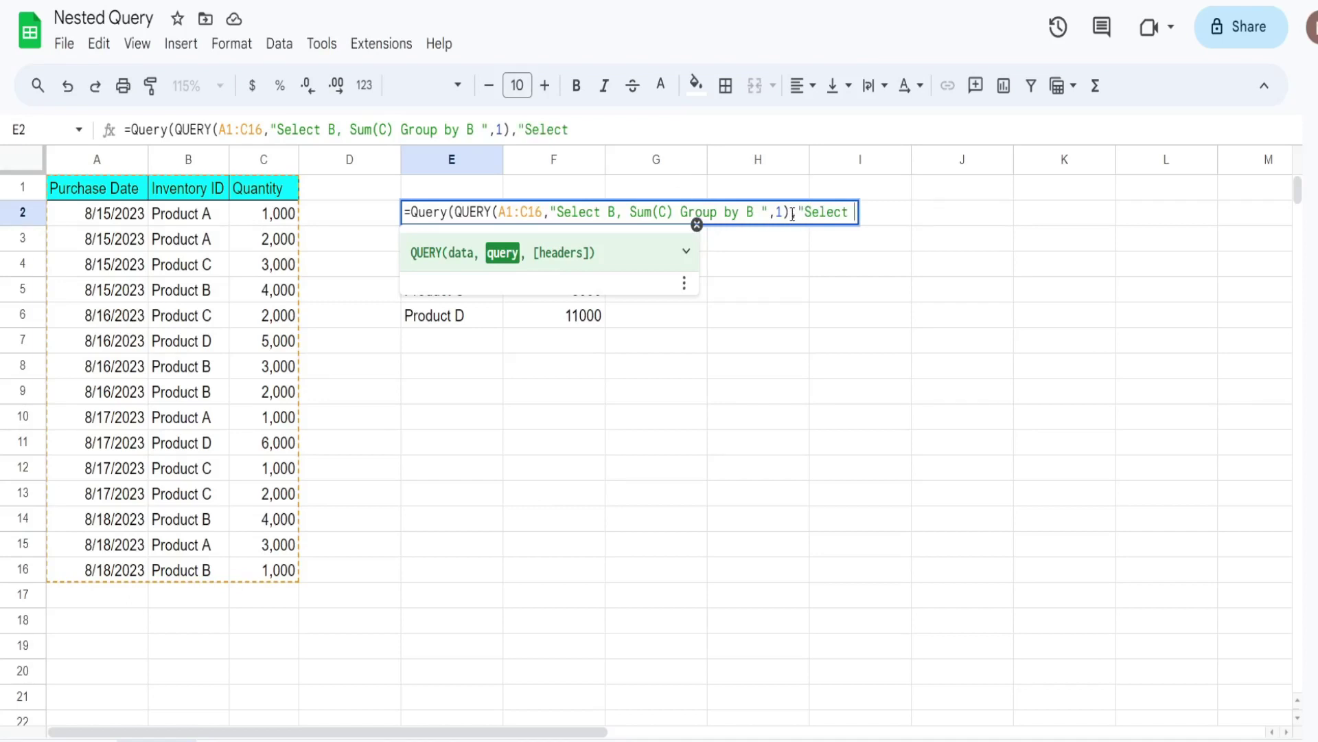
drag(791, 213, 457, 208)
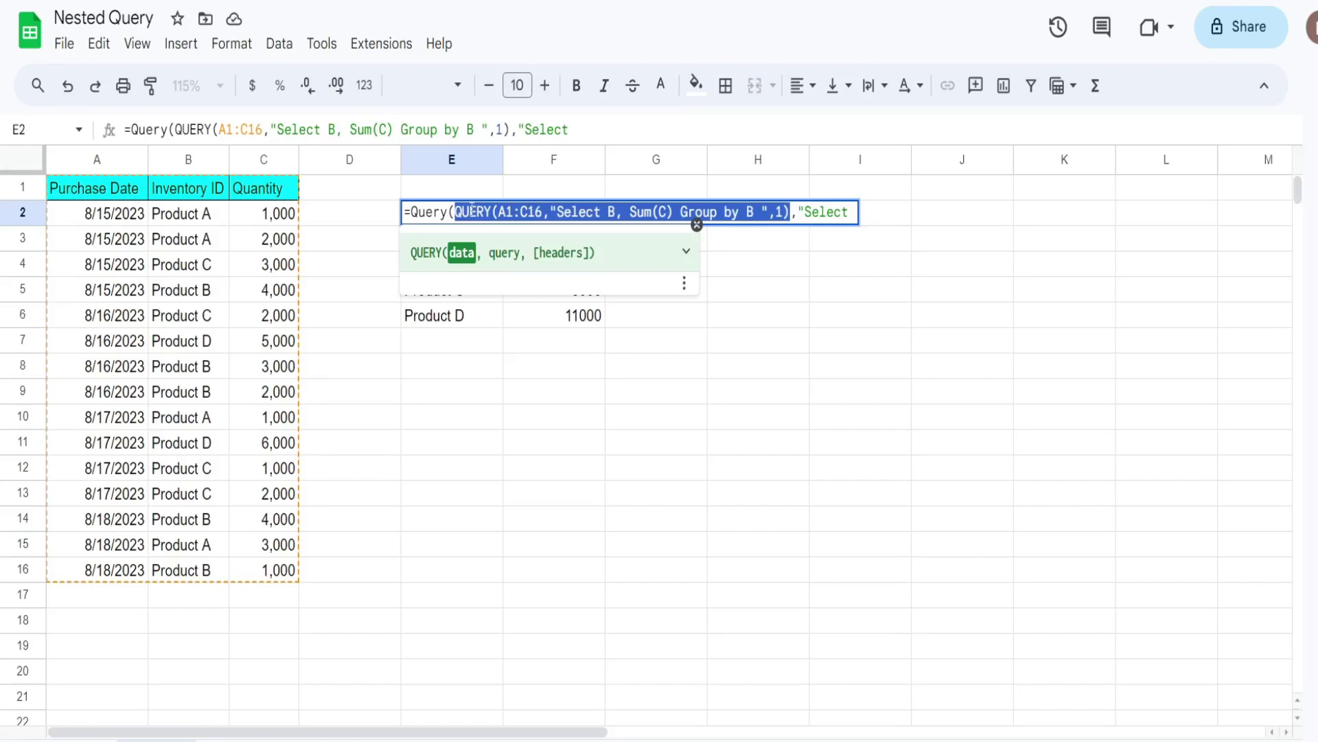
click(851, 212)
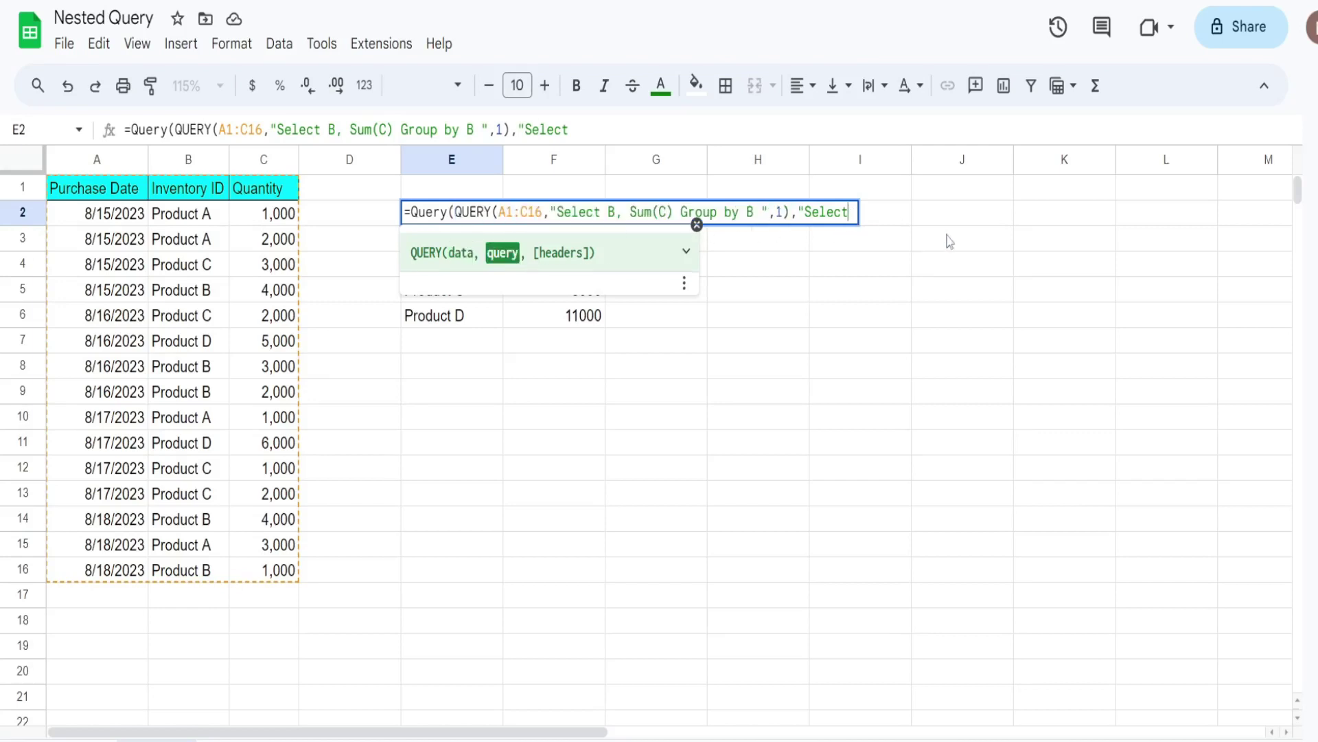
text(Col1)
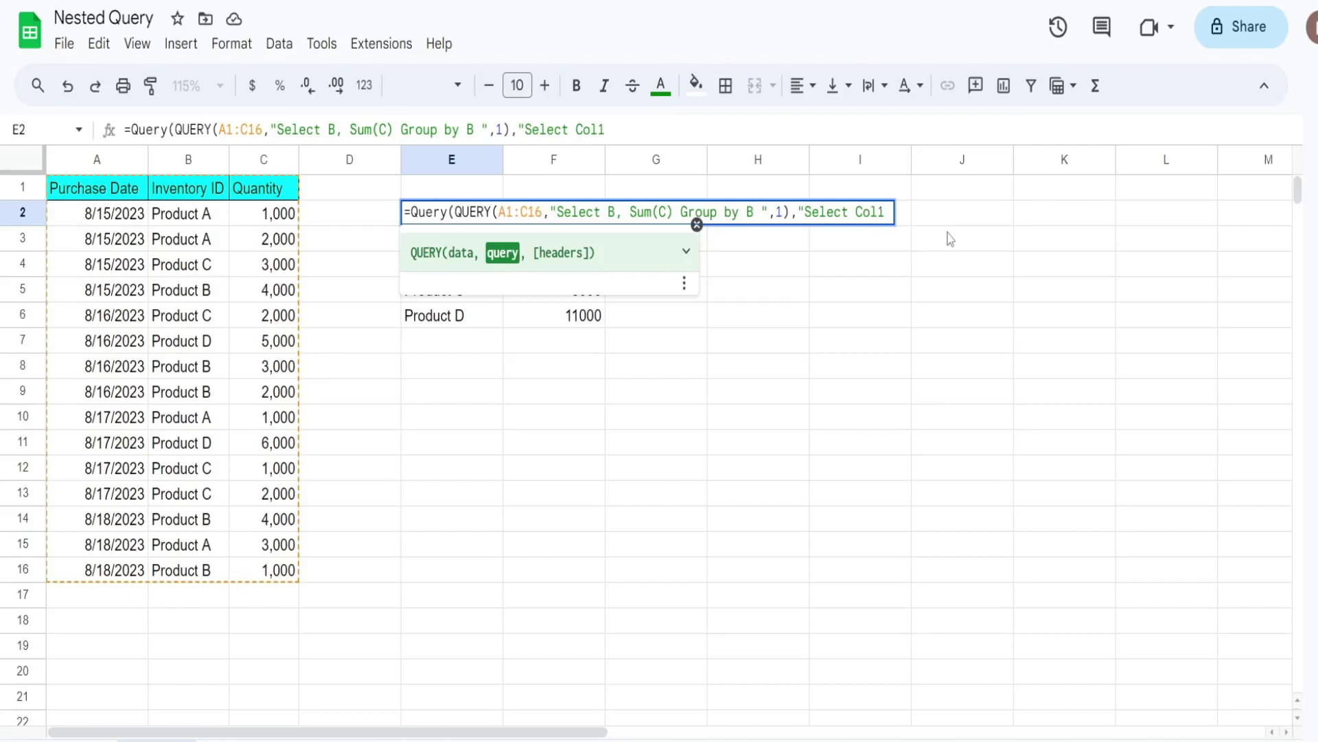
drag(614, 212, 565, 213)
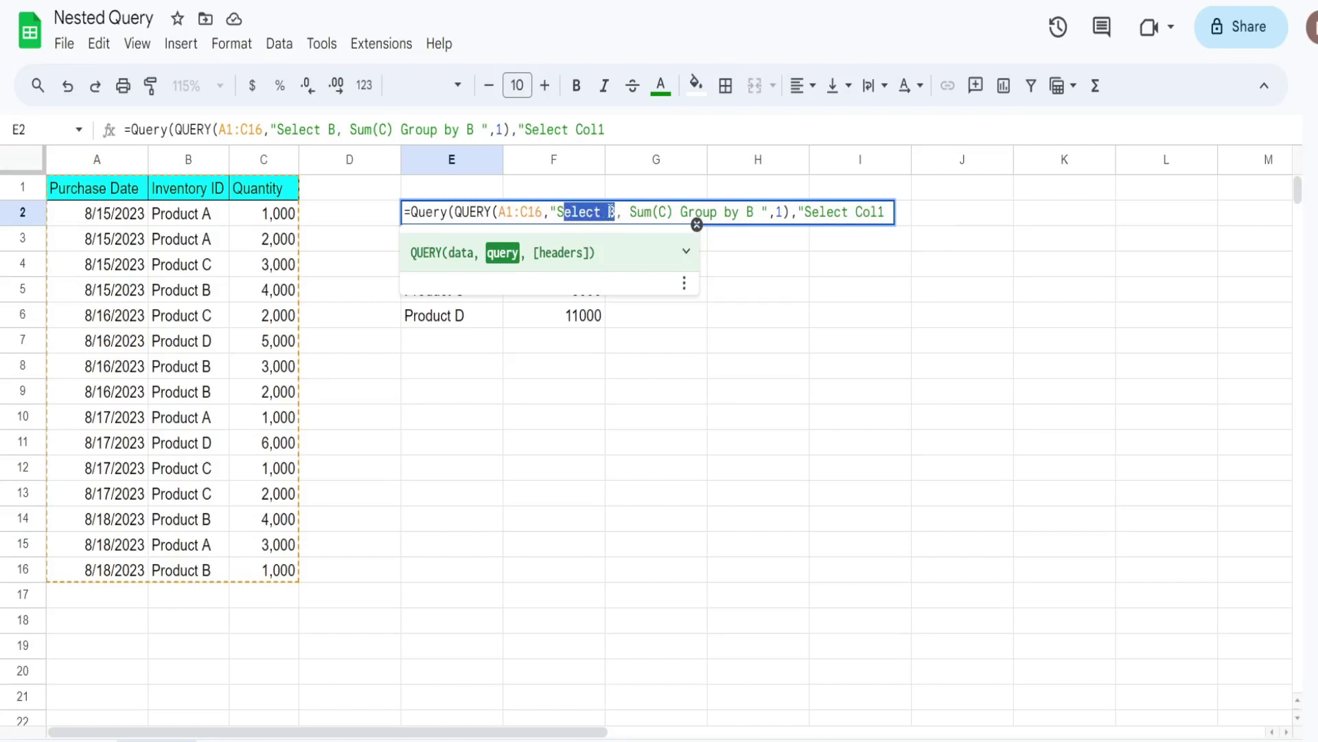
click(892, 212)
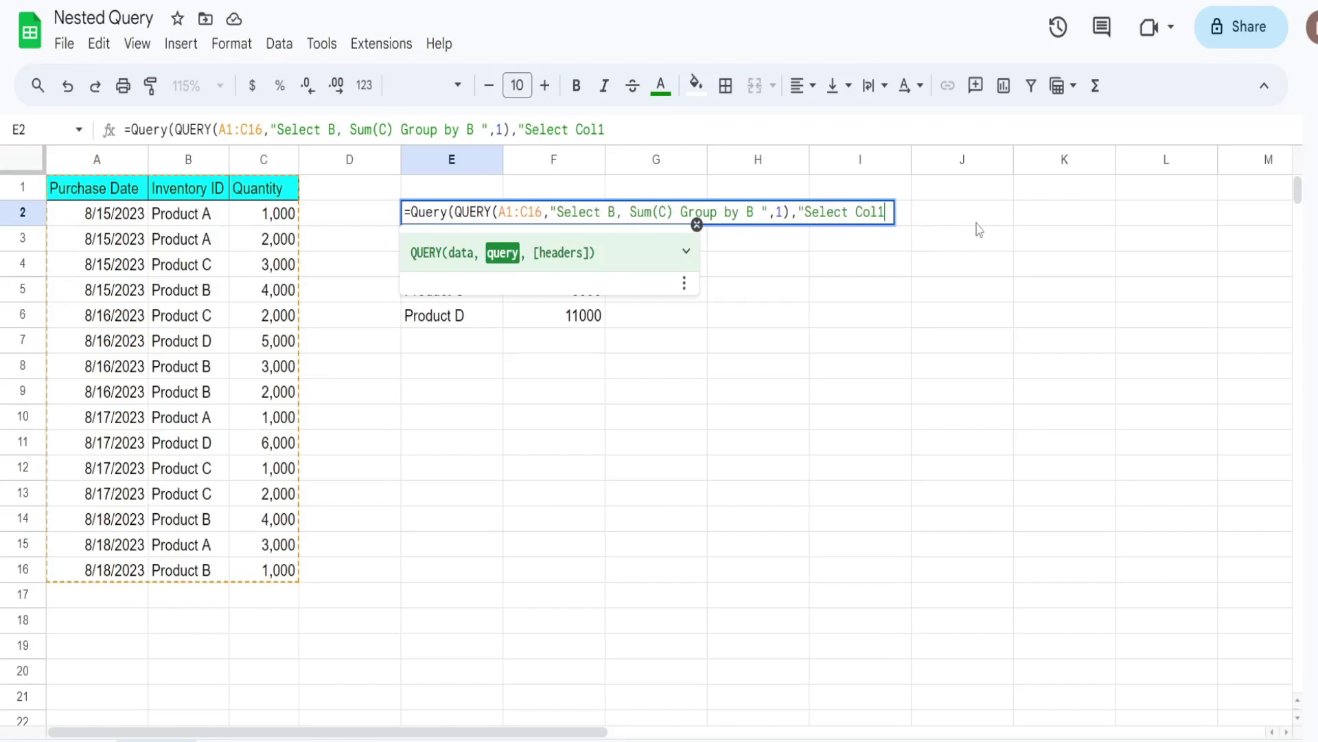
text(,Col2 Whe)
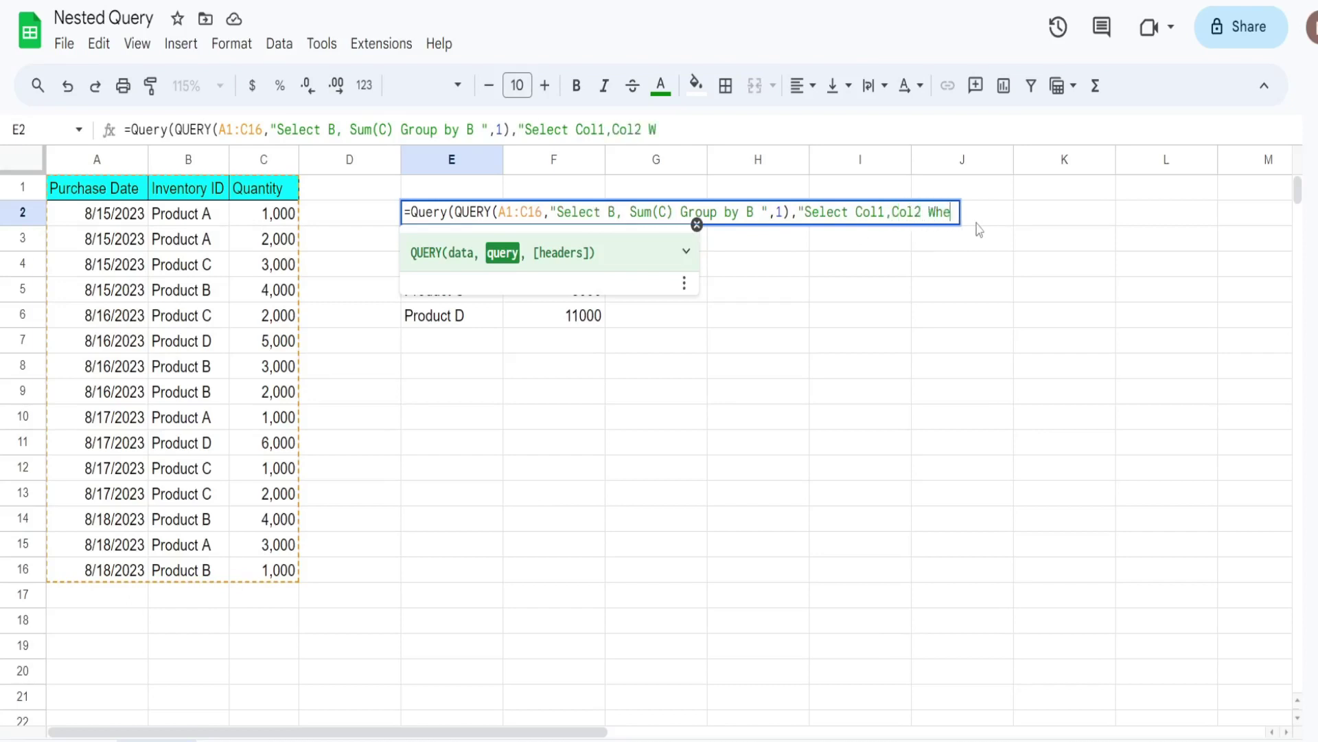
text(re Col2)
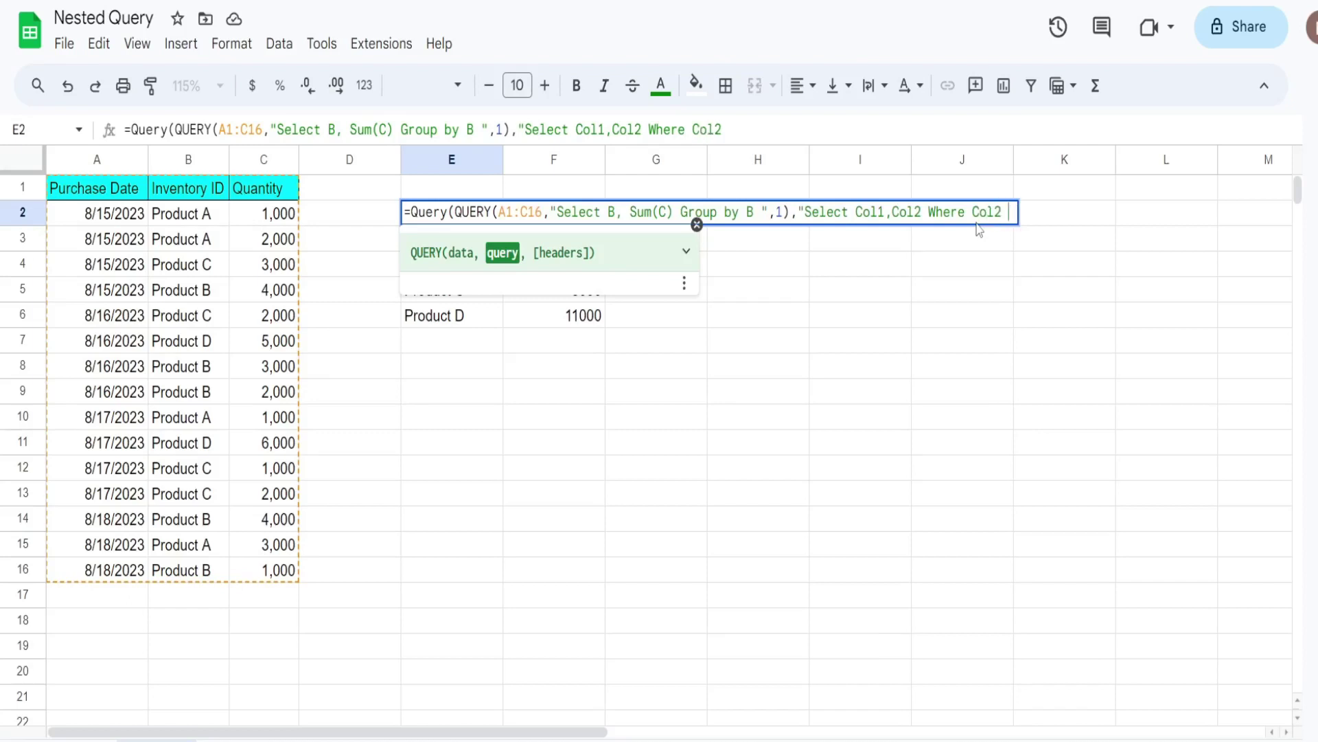
text( < 10000)
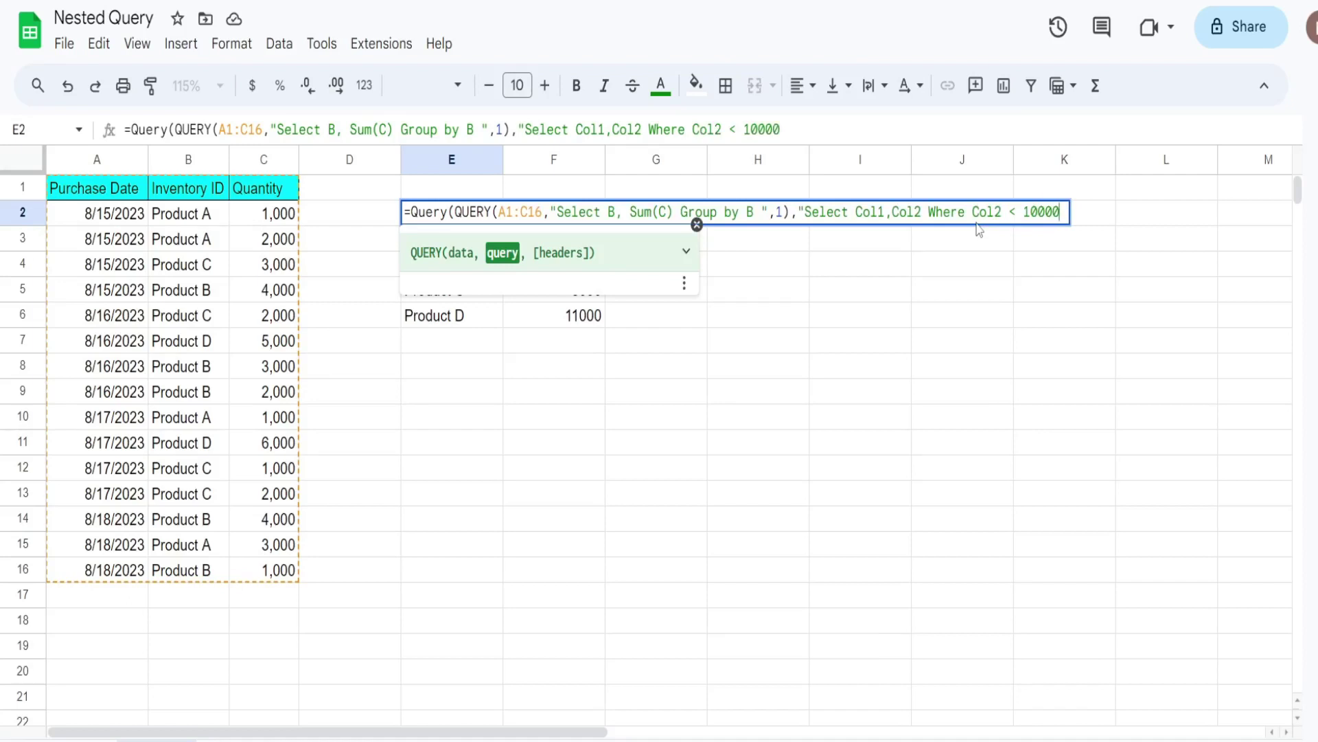
text(",1)
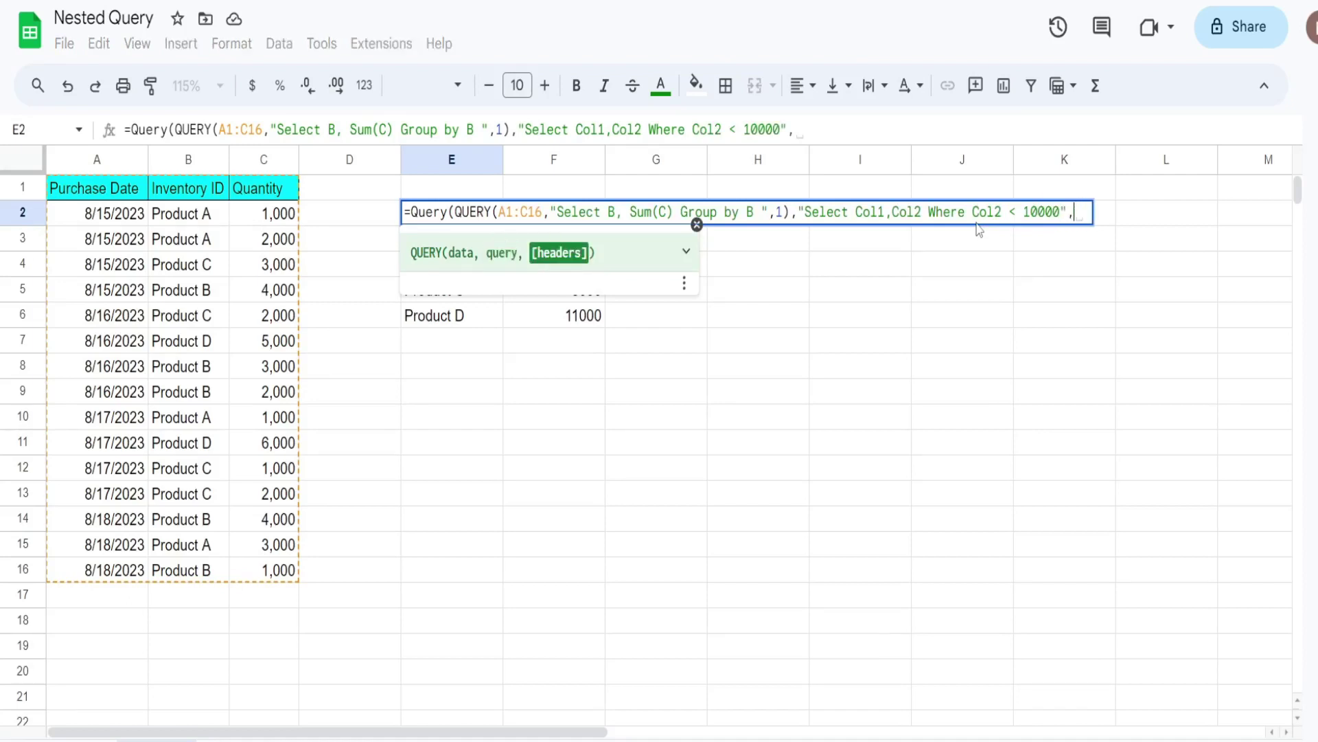
text())
key(Return)
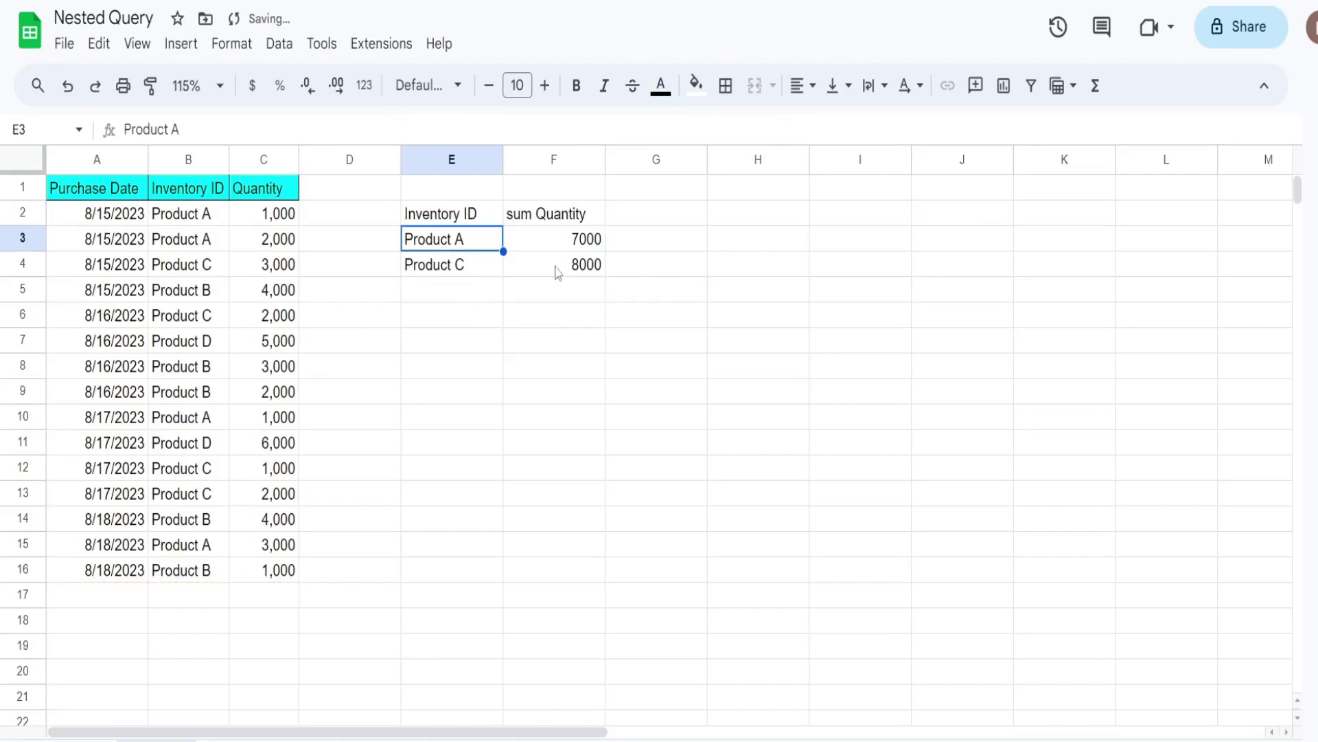
click(469, 222)
double_click(471, 228)
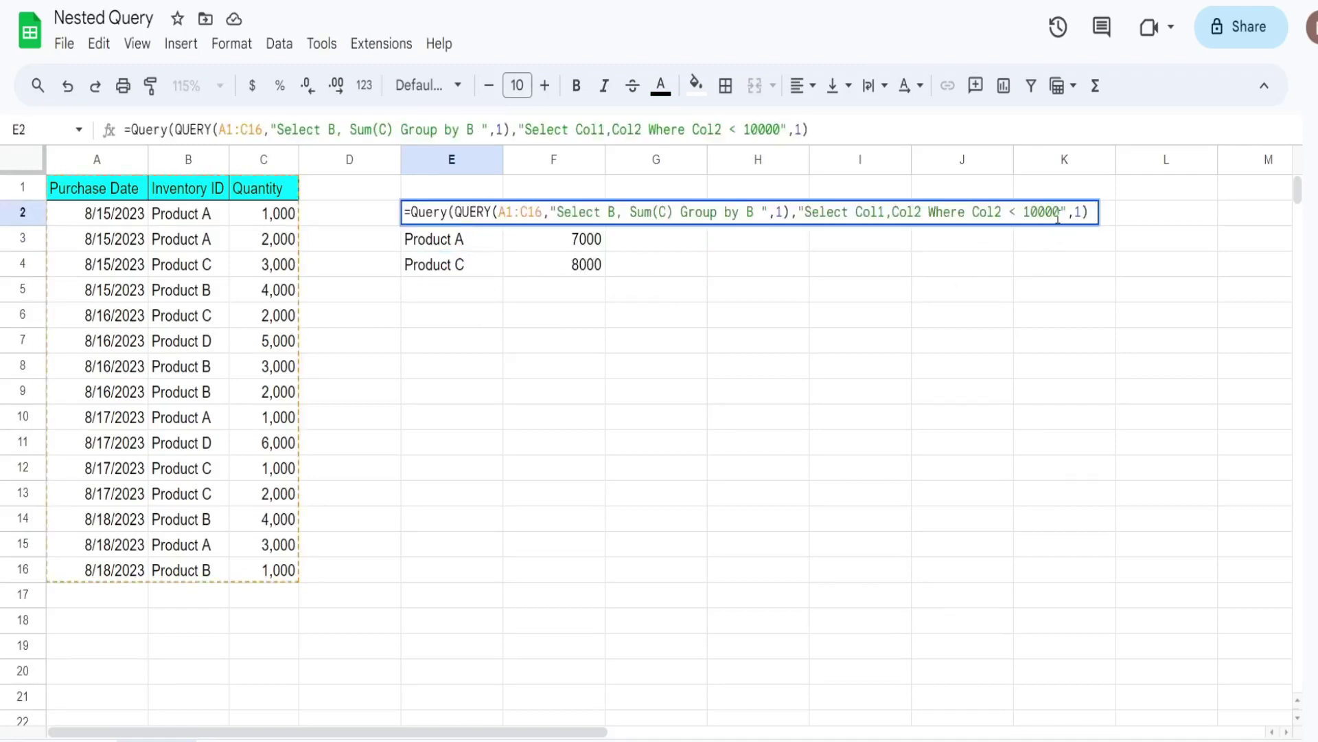
key(Escape)
drag(542, 245, 542, 263)
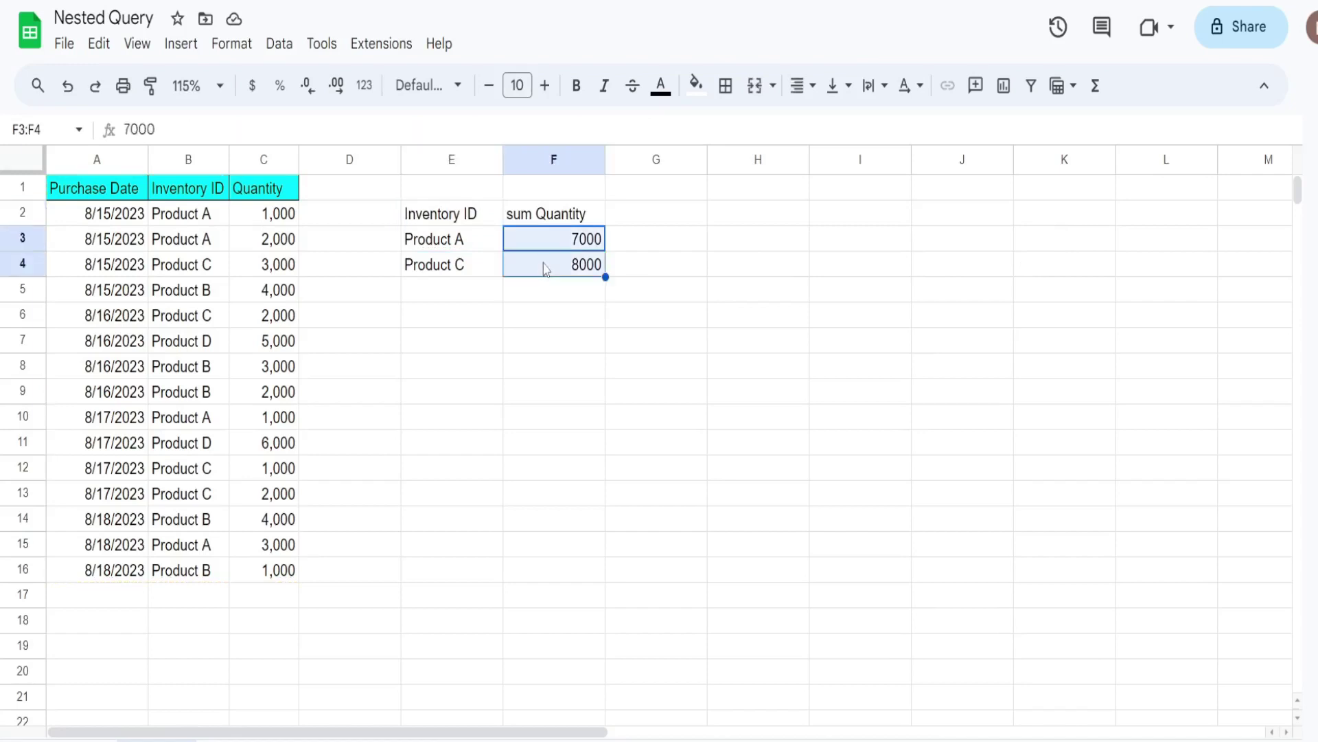
click(544, 218)
click(459, 221)
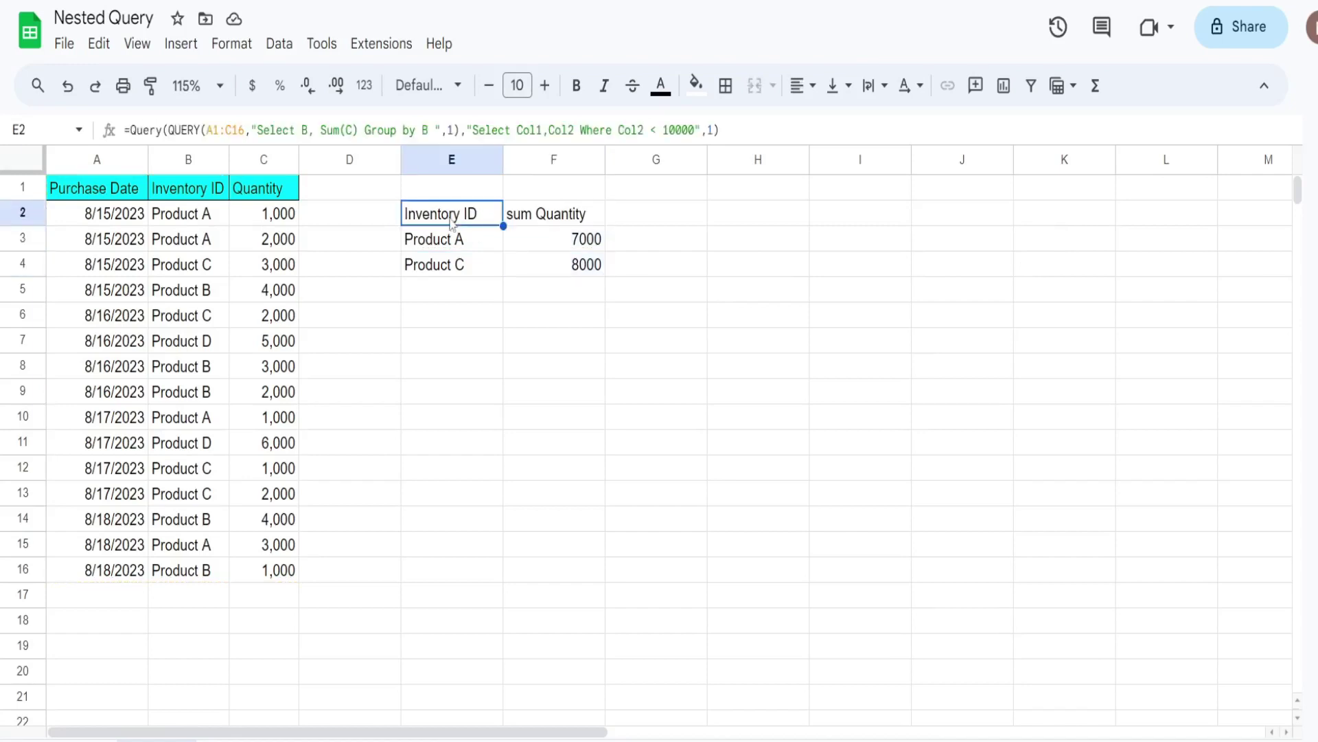
Add Label Col2 'Total' Format Col2 '#,##0' to the outer query string in E2
double_click(453, 218)
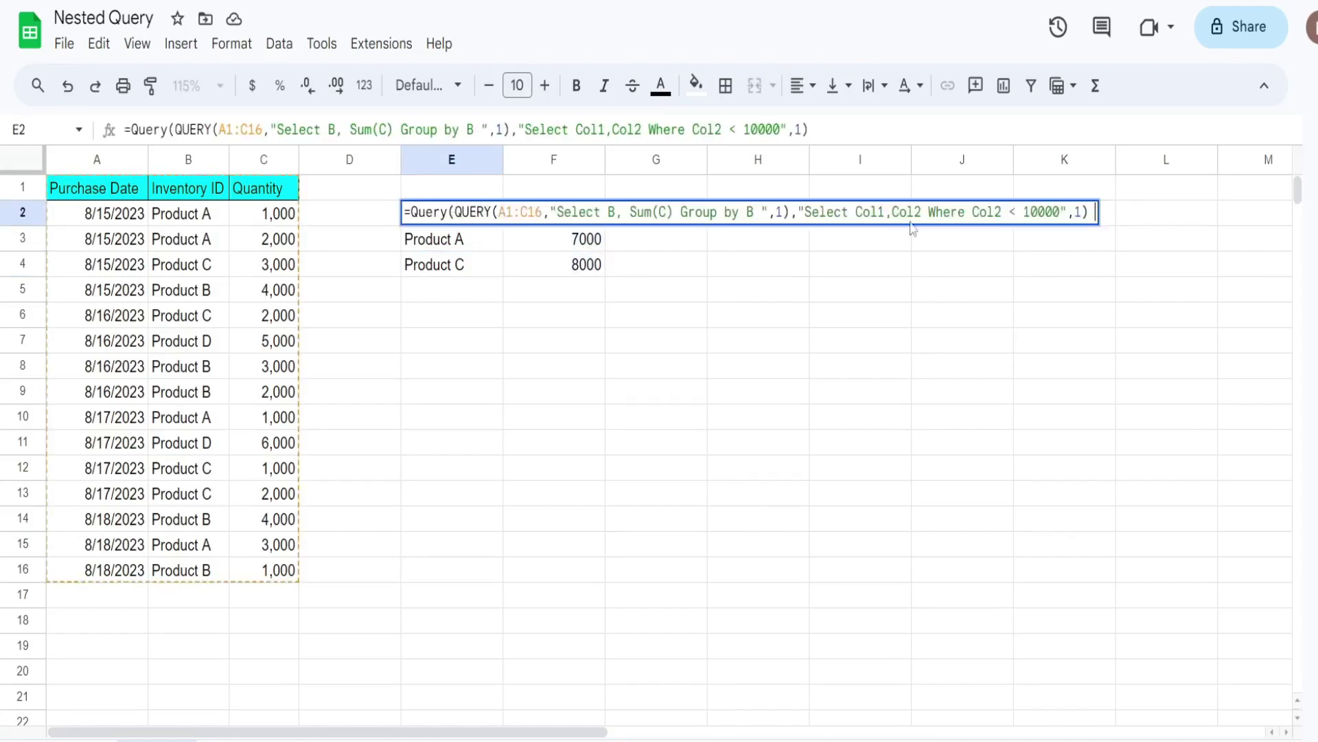
click(1060, 212)
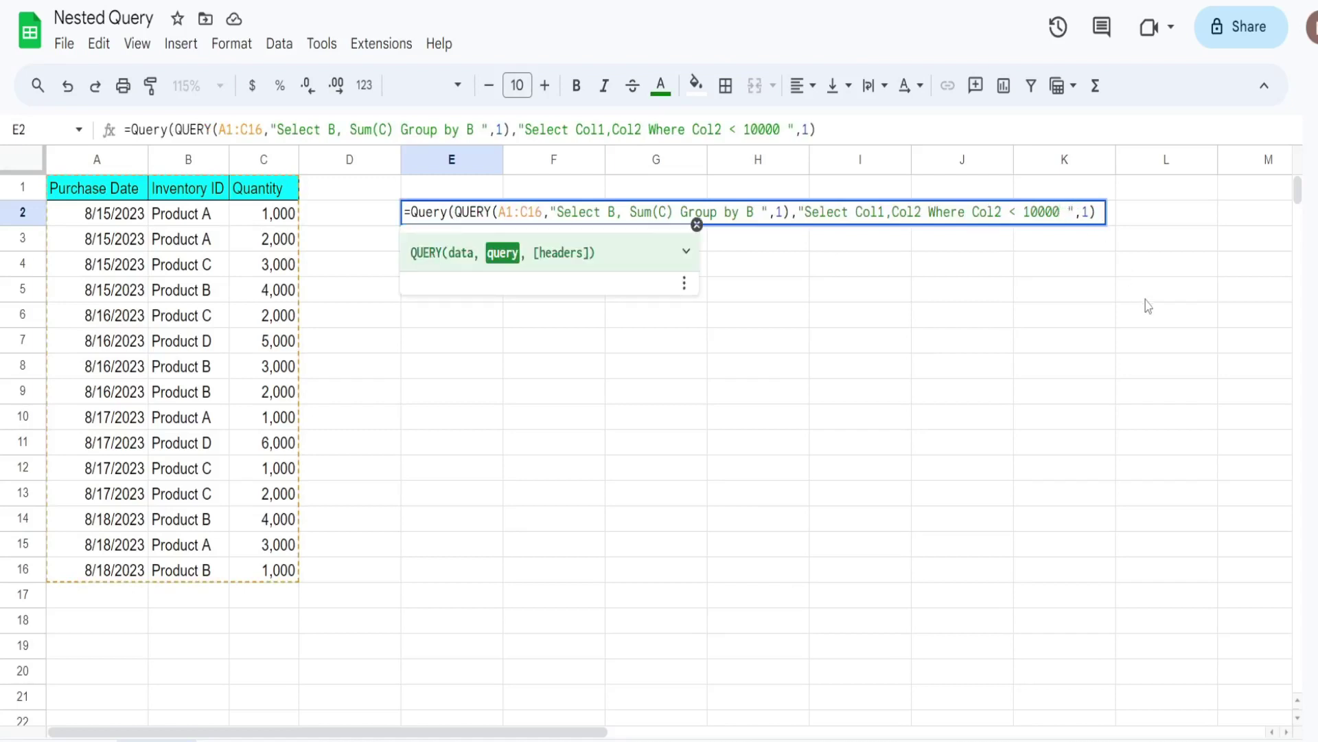
text(La)
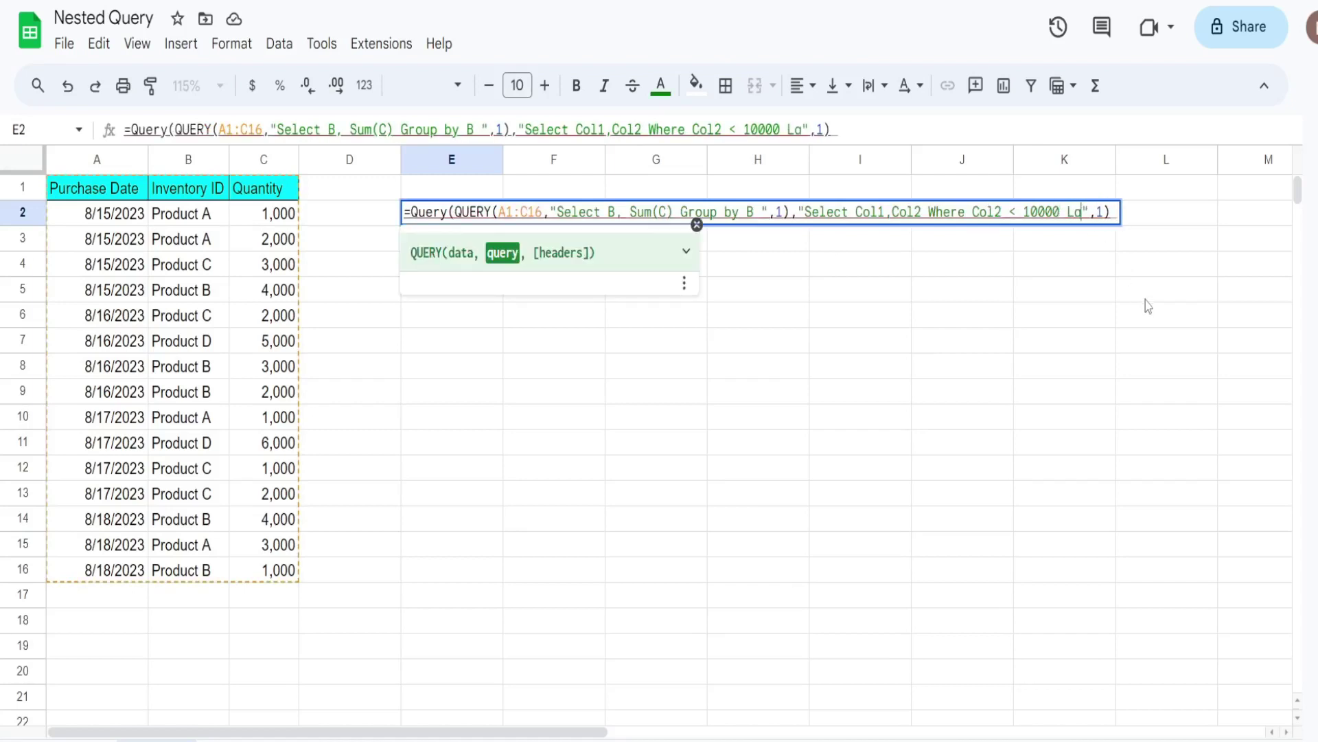
text(be)
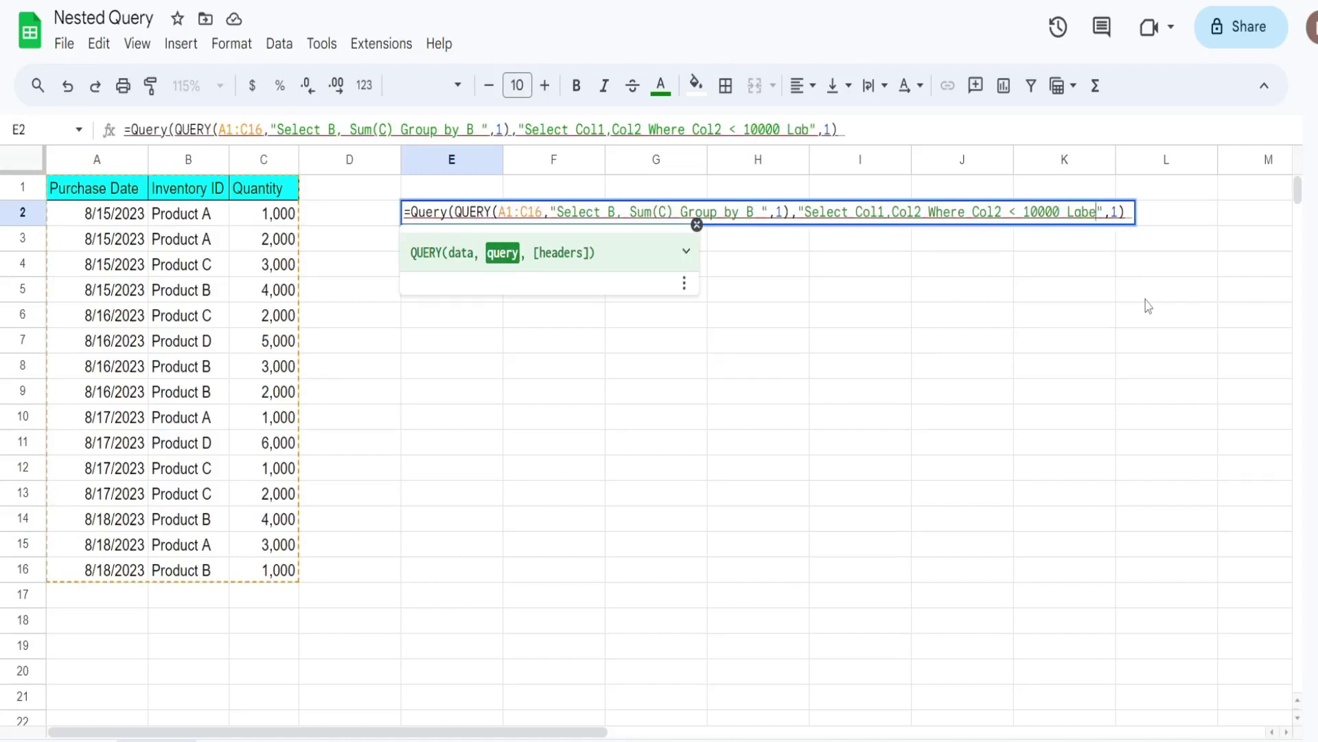
text(l )
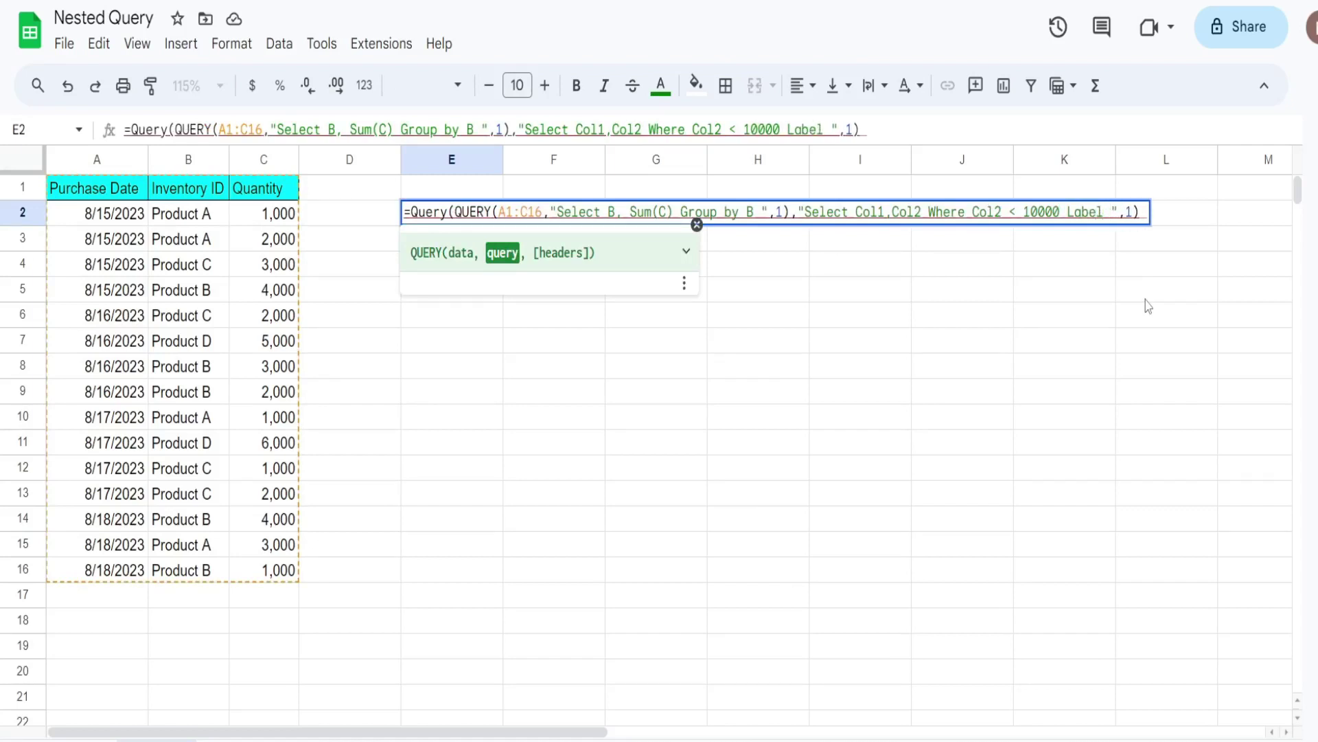
text(Col2)
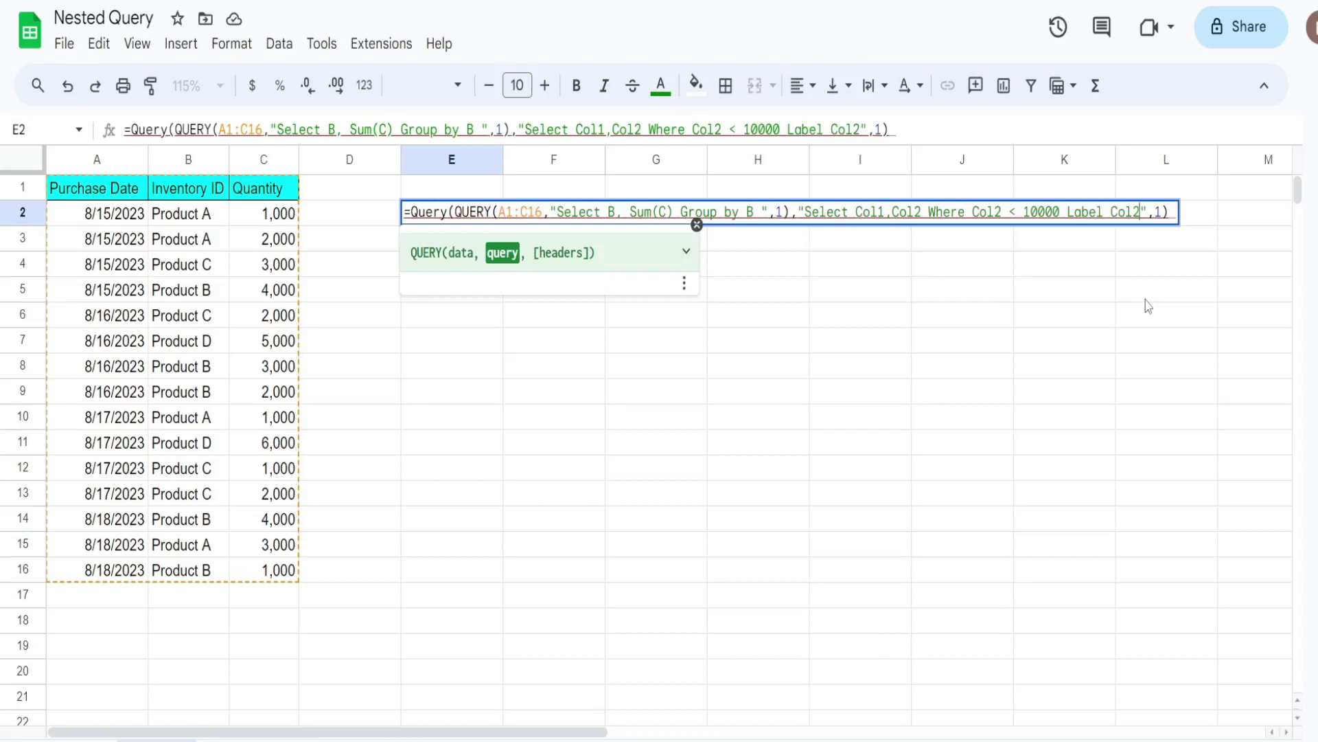
text( 'Total')
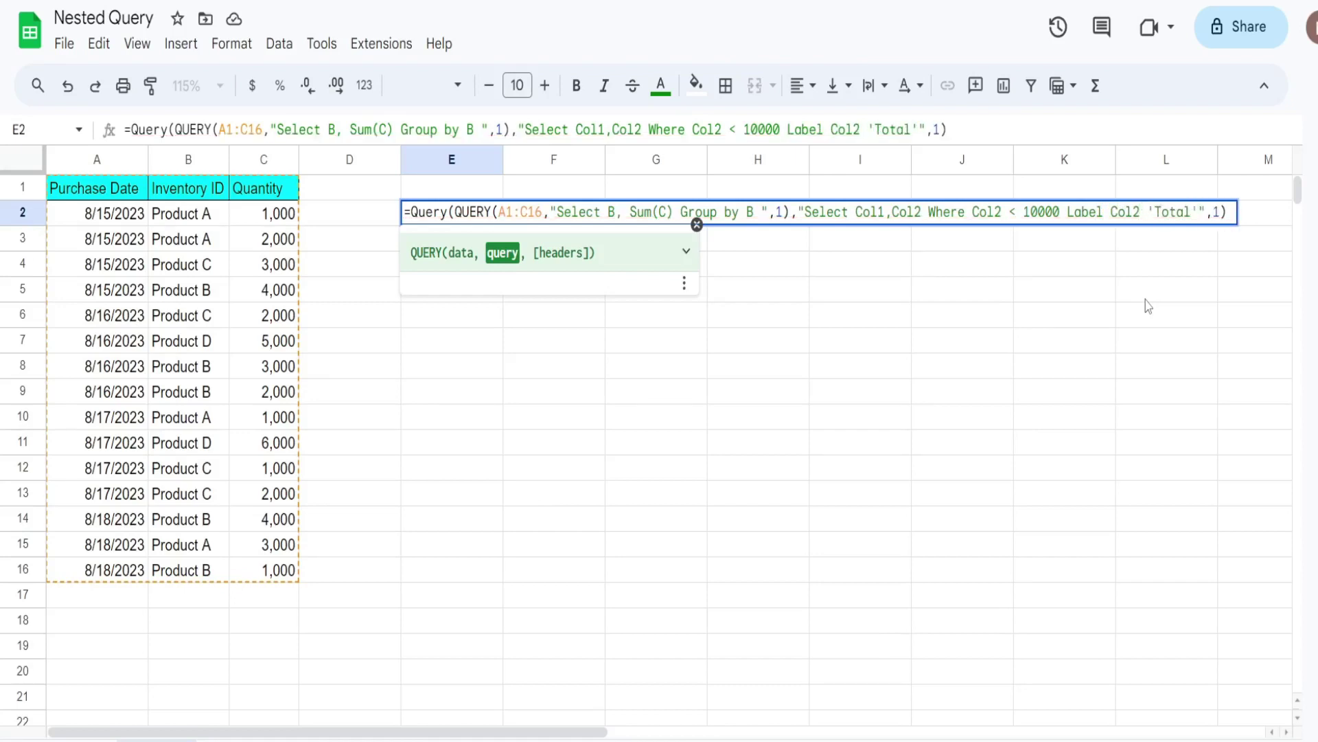
text( For)
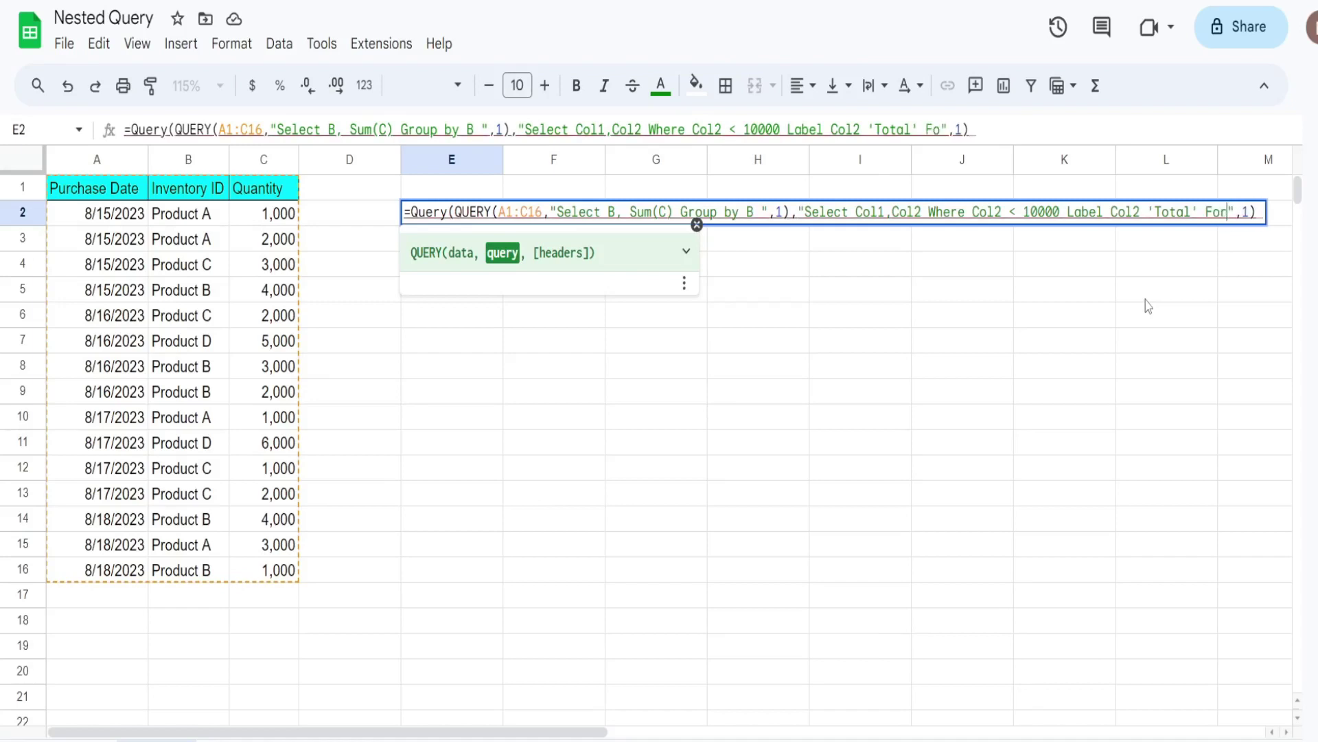
text(mat )
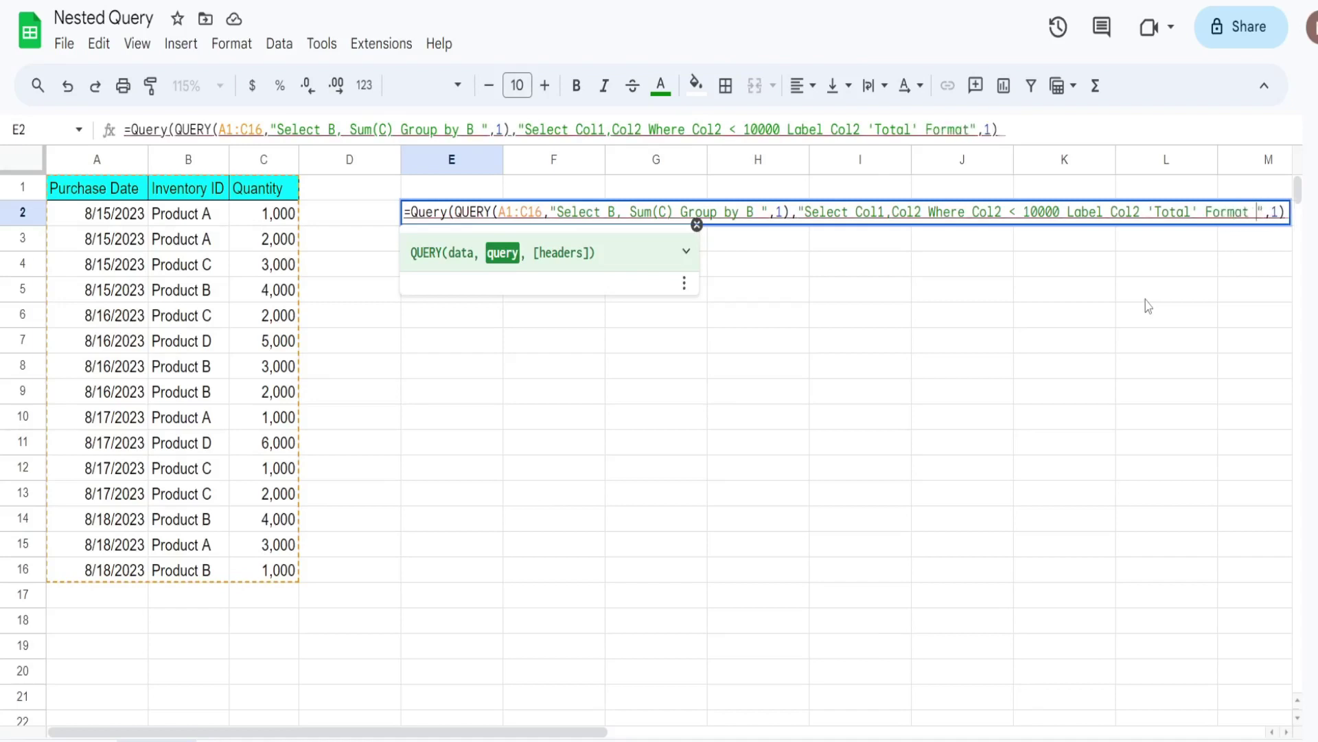
text(Col2)
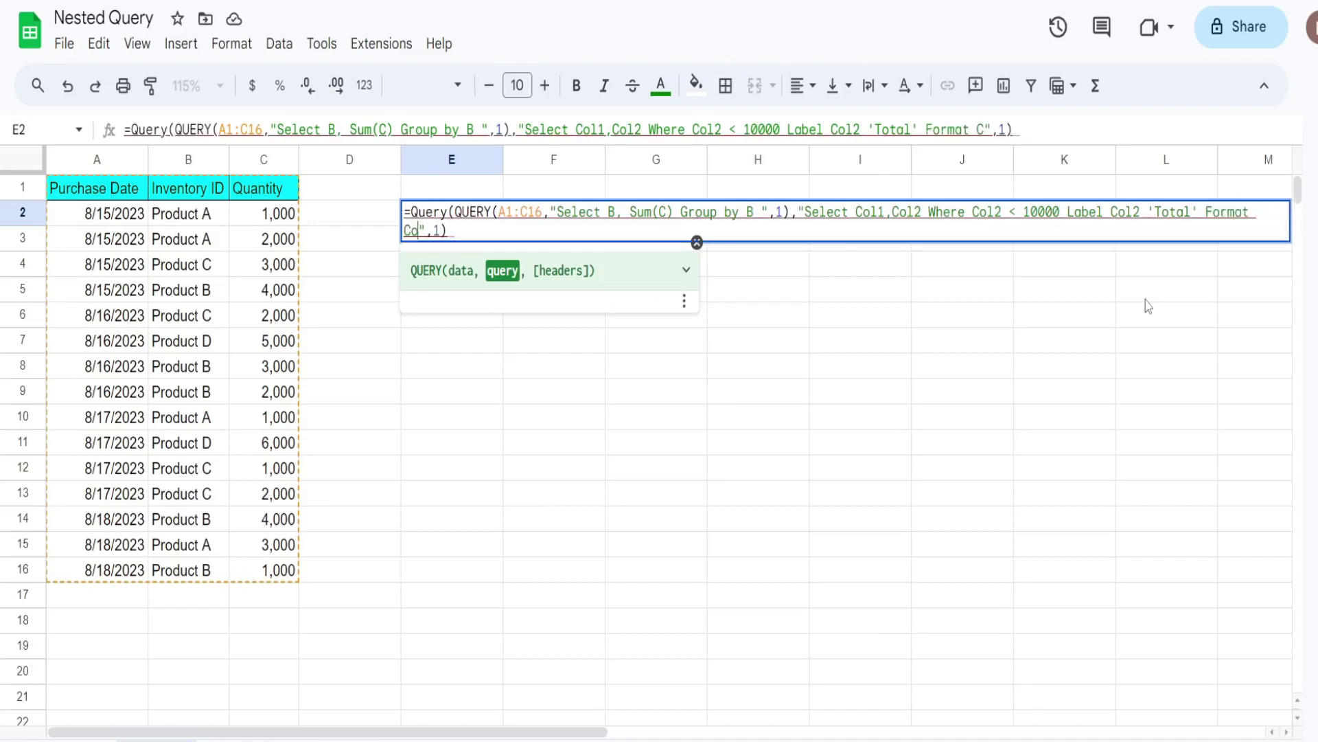
text( ')
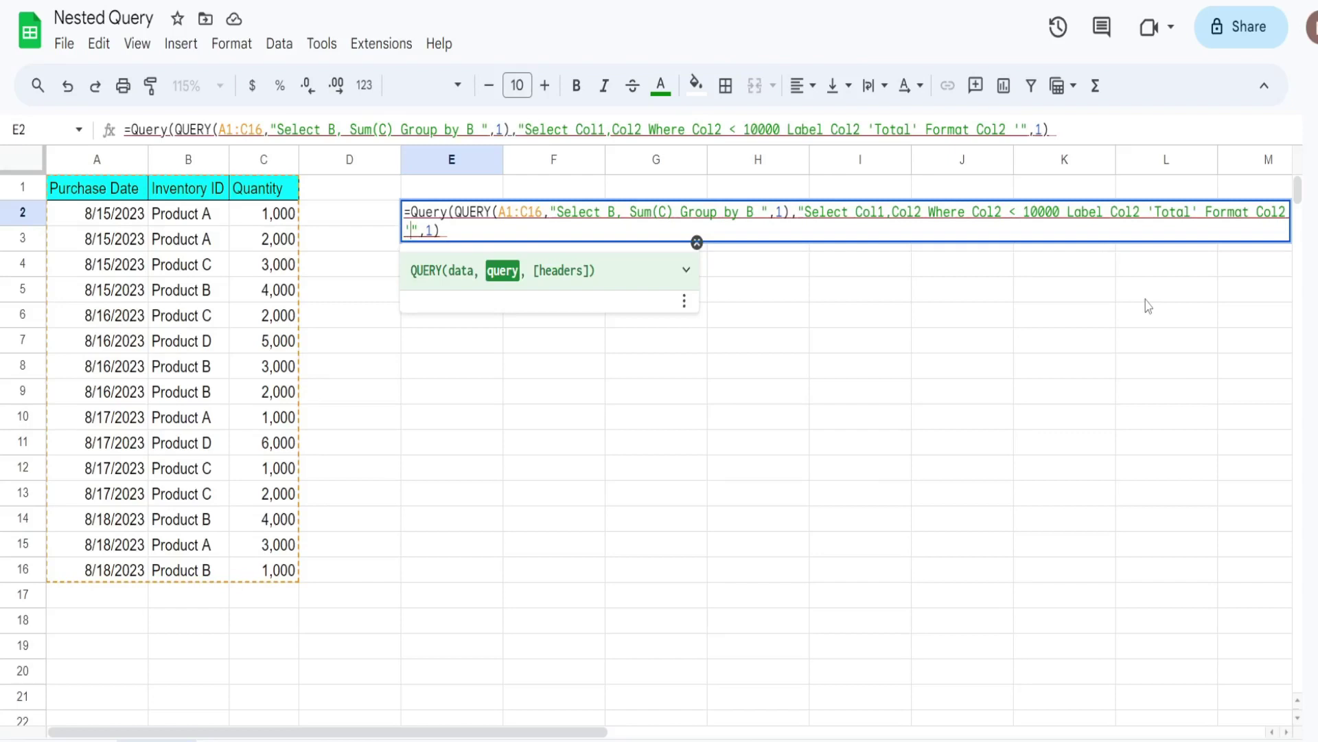
text(#,#)
text(##0)
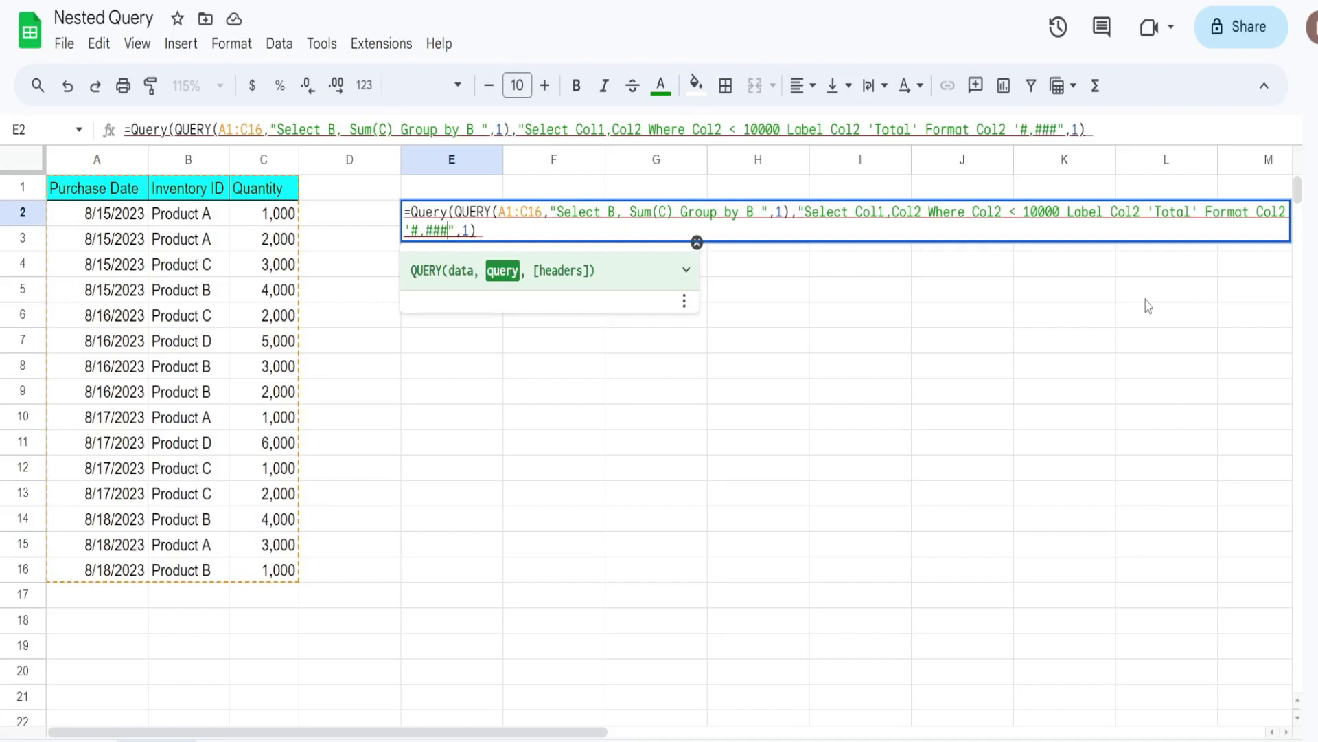
text(.)
key(BackSpace)
text(')
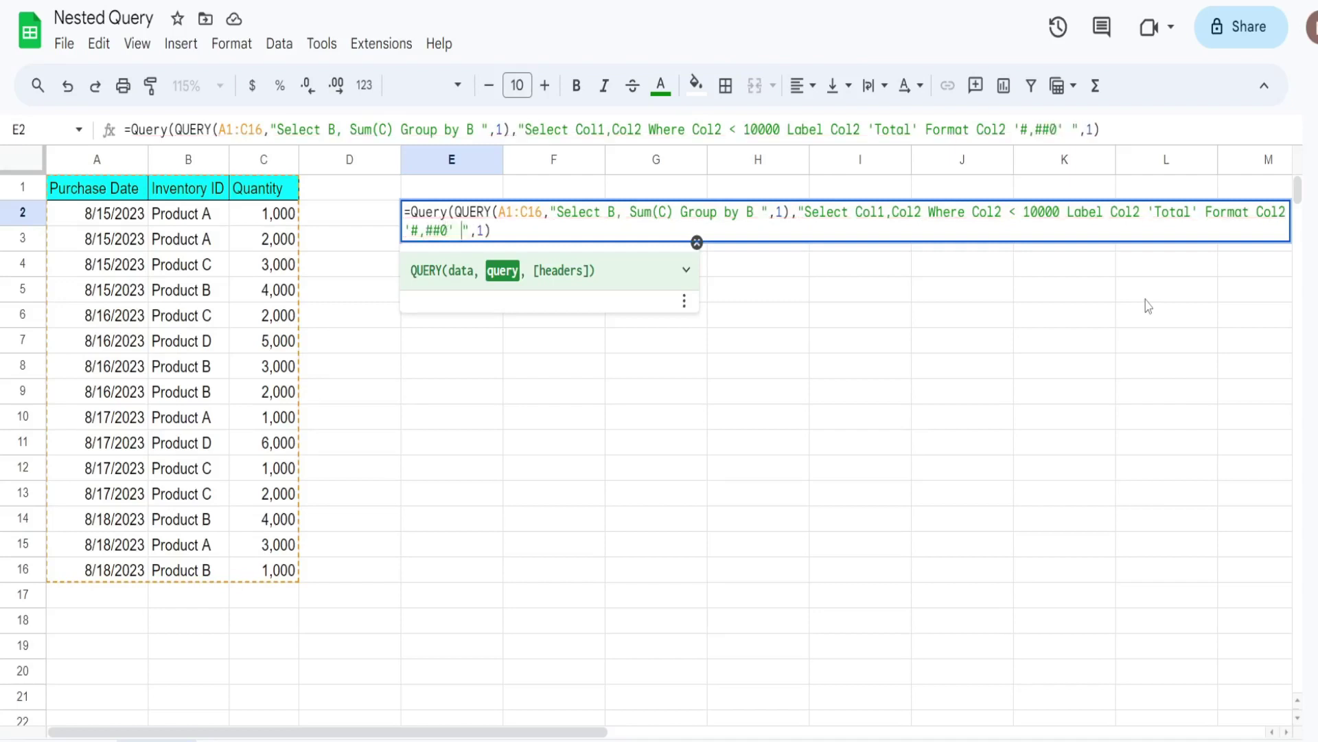
key(Return)
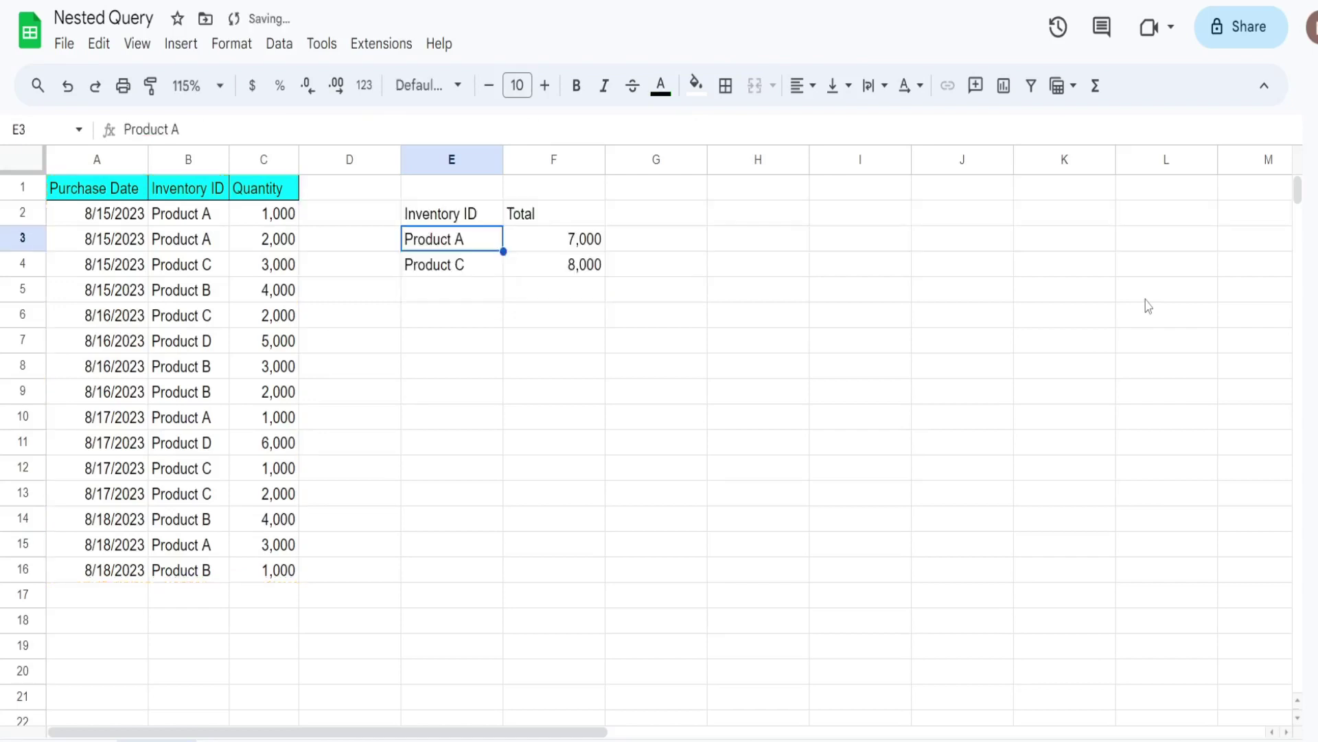